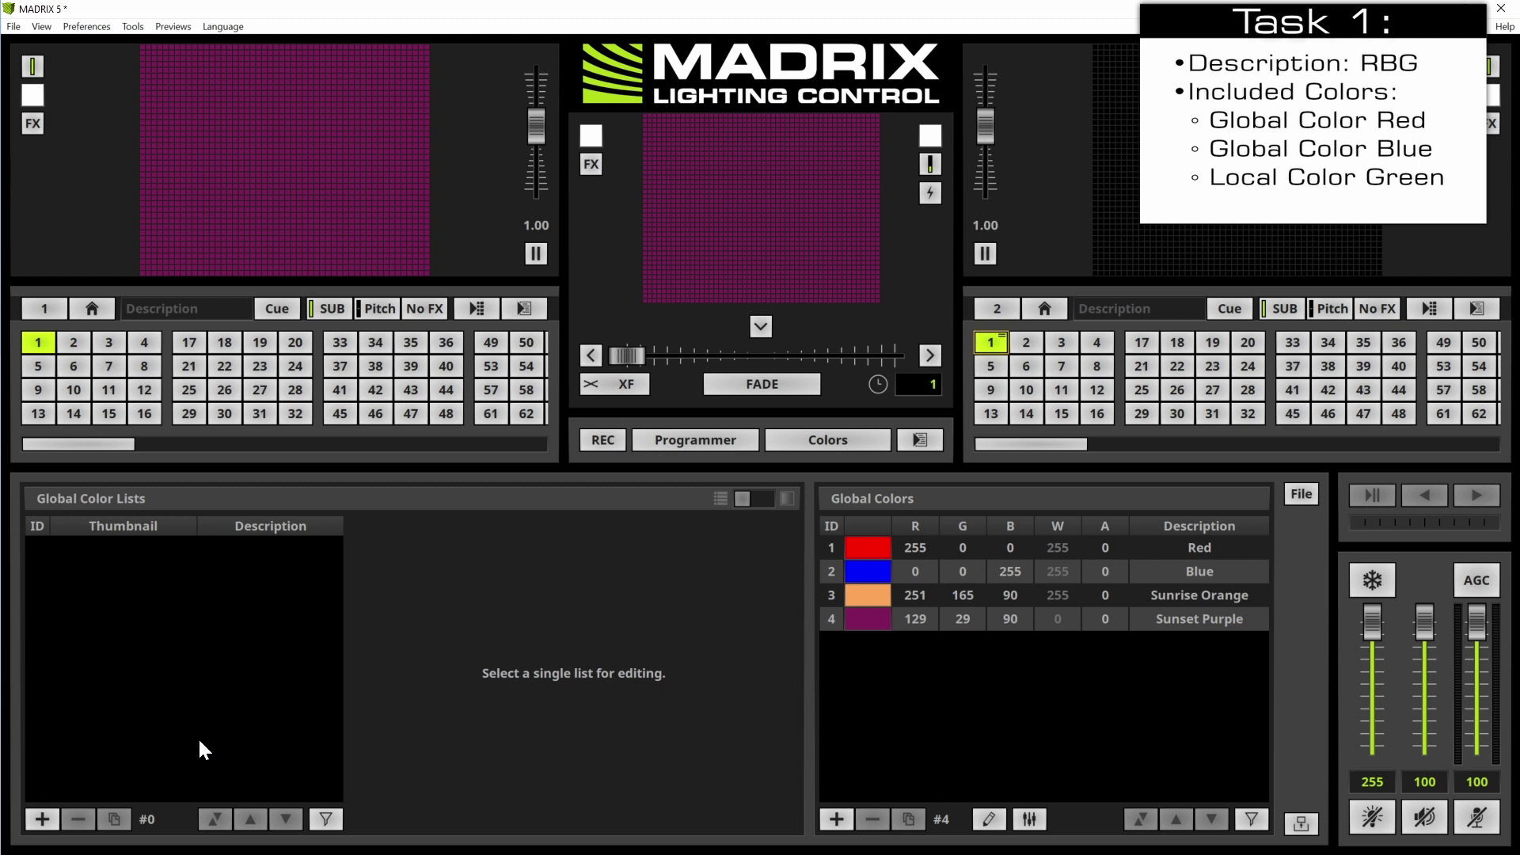
Step: Add color list 1 and set its first entry to the global color Red (255, 0, 0)
left_click(42, 818)
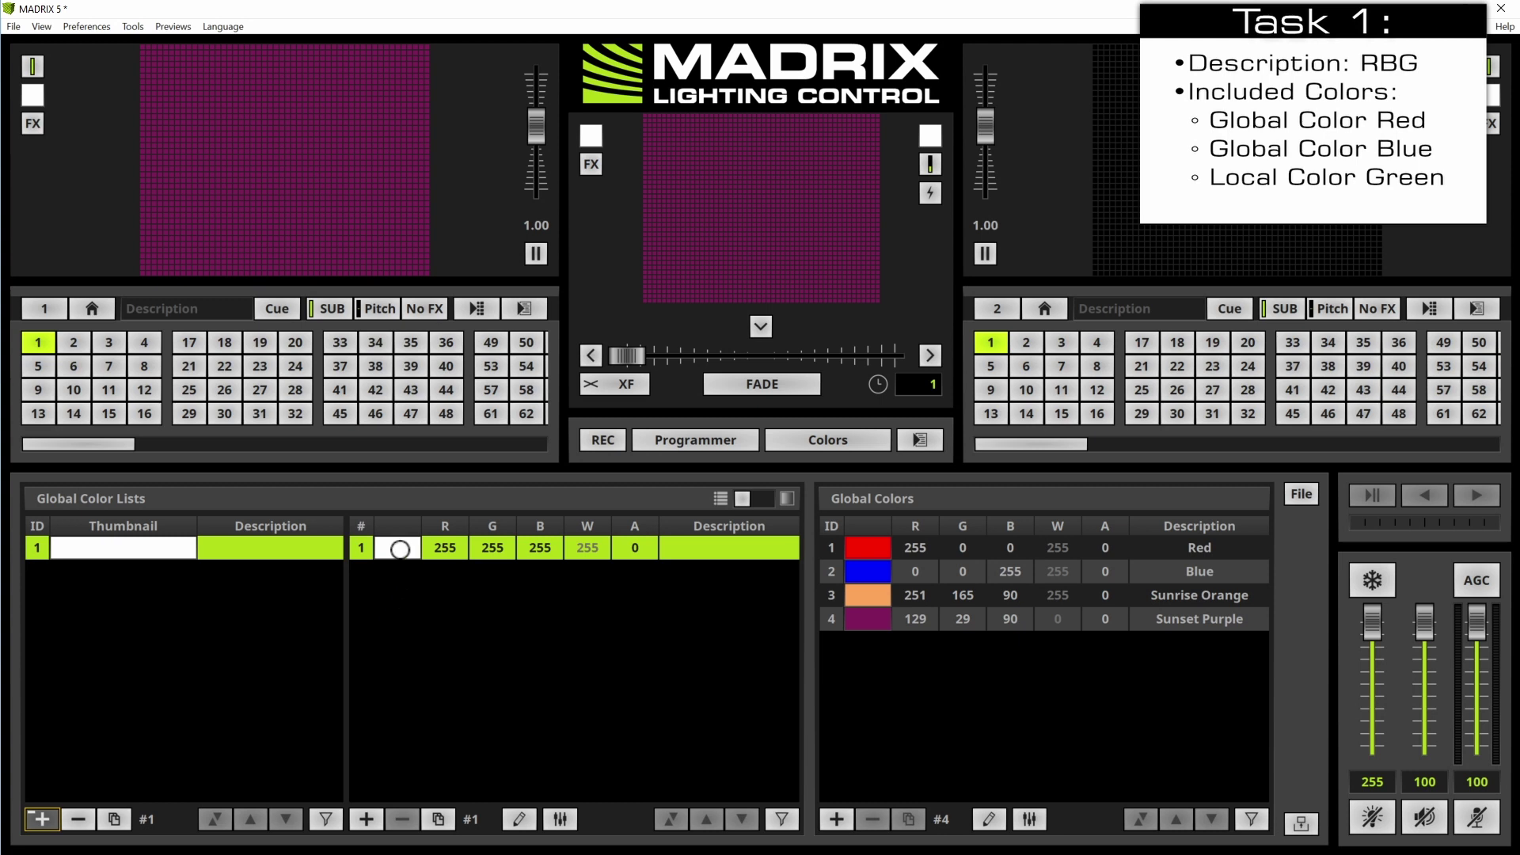
left_click(399, 548)
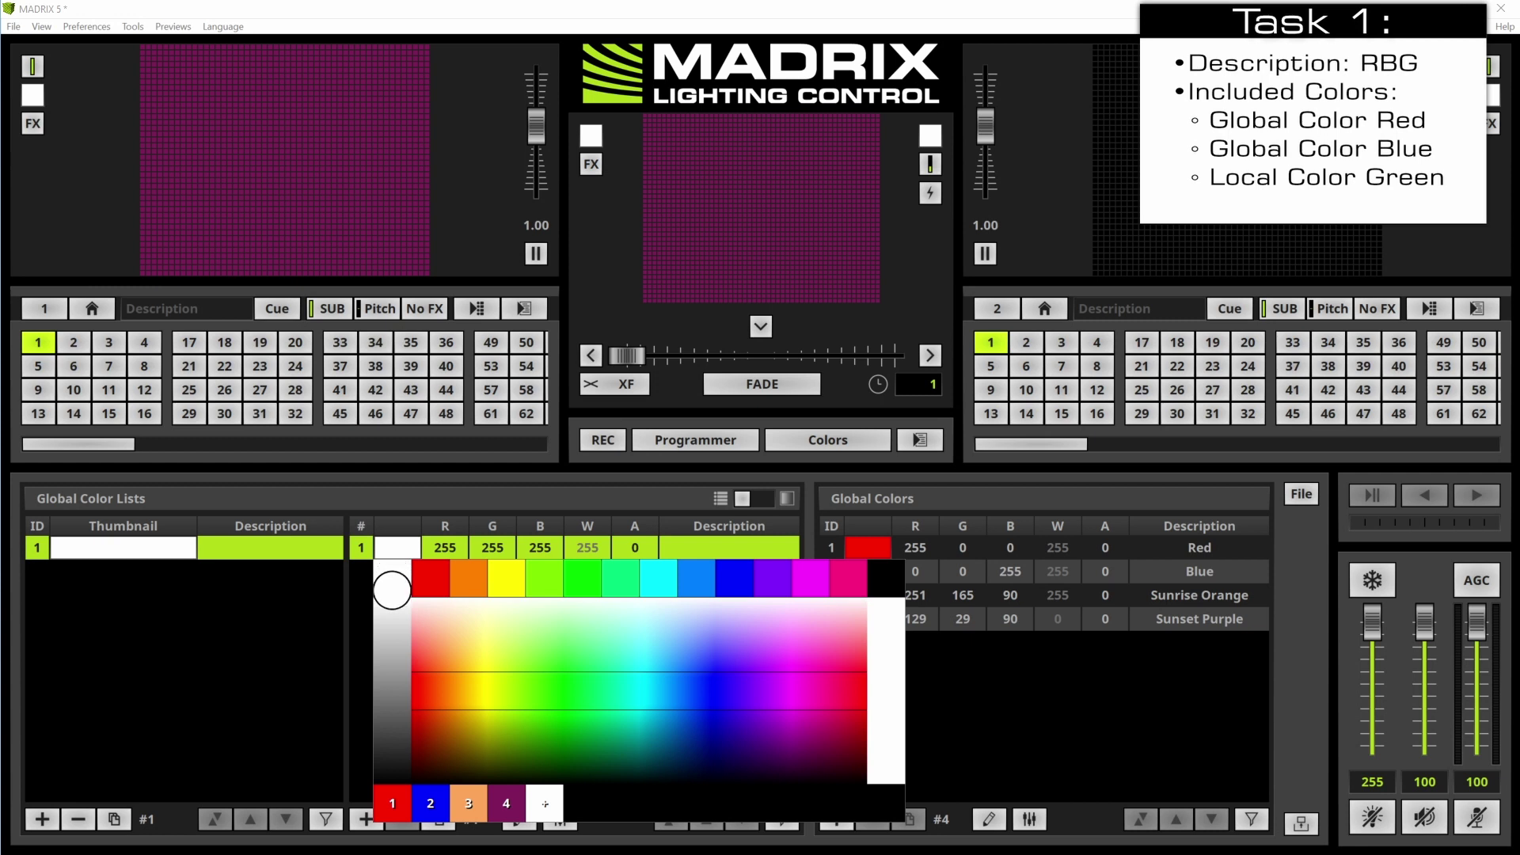
left_click(392, 804)
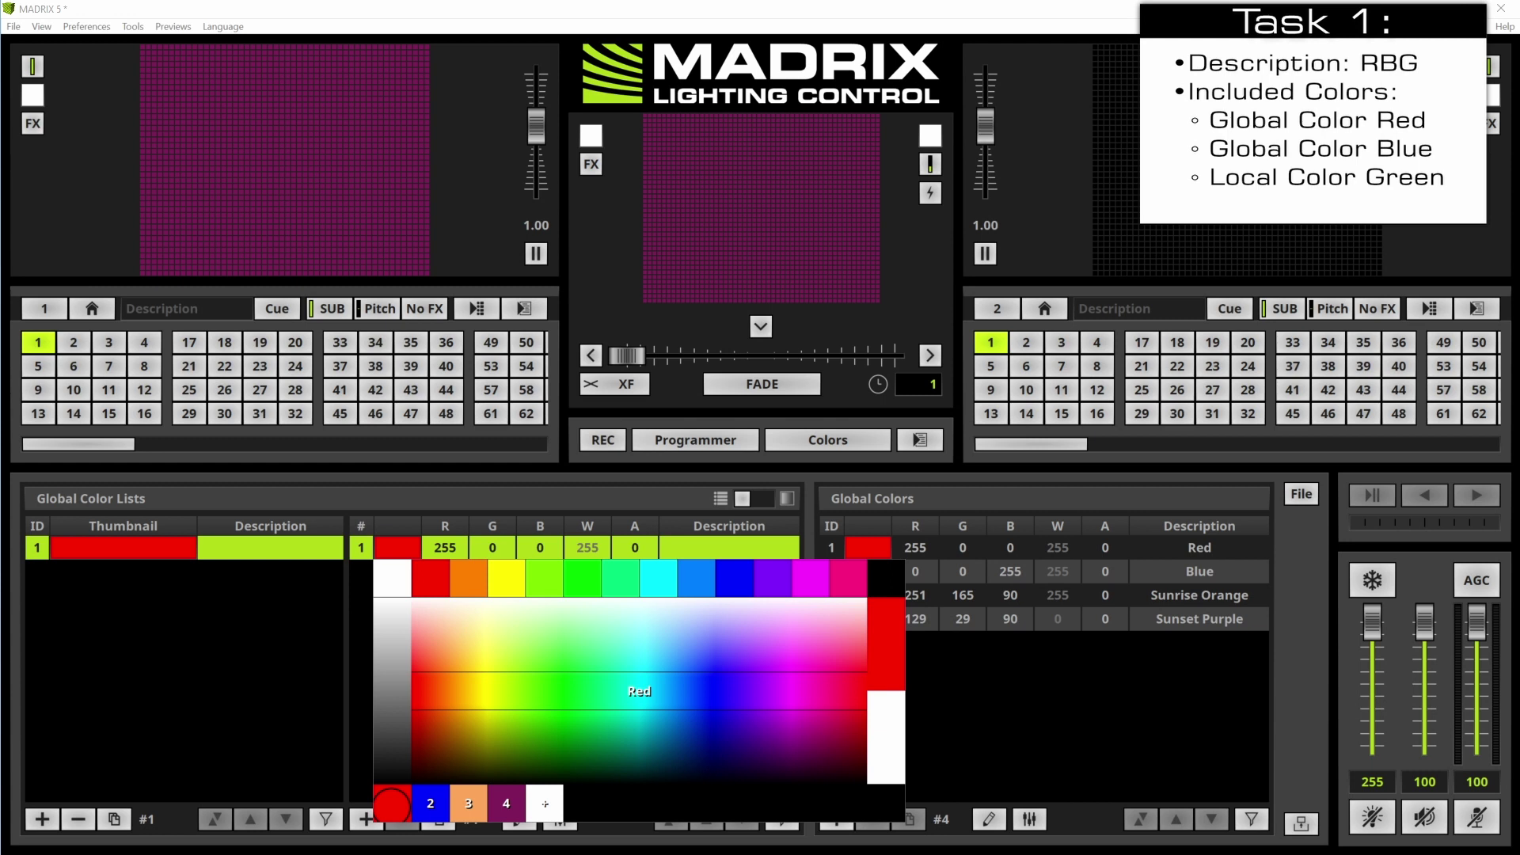
left_click(397, 548)
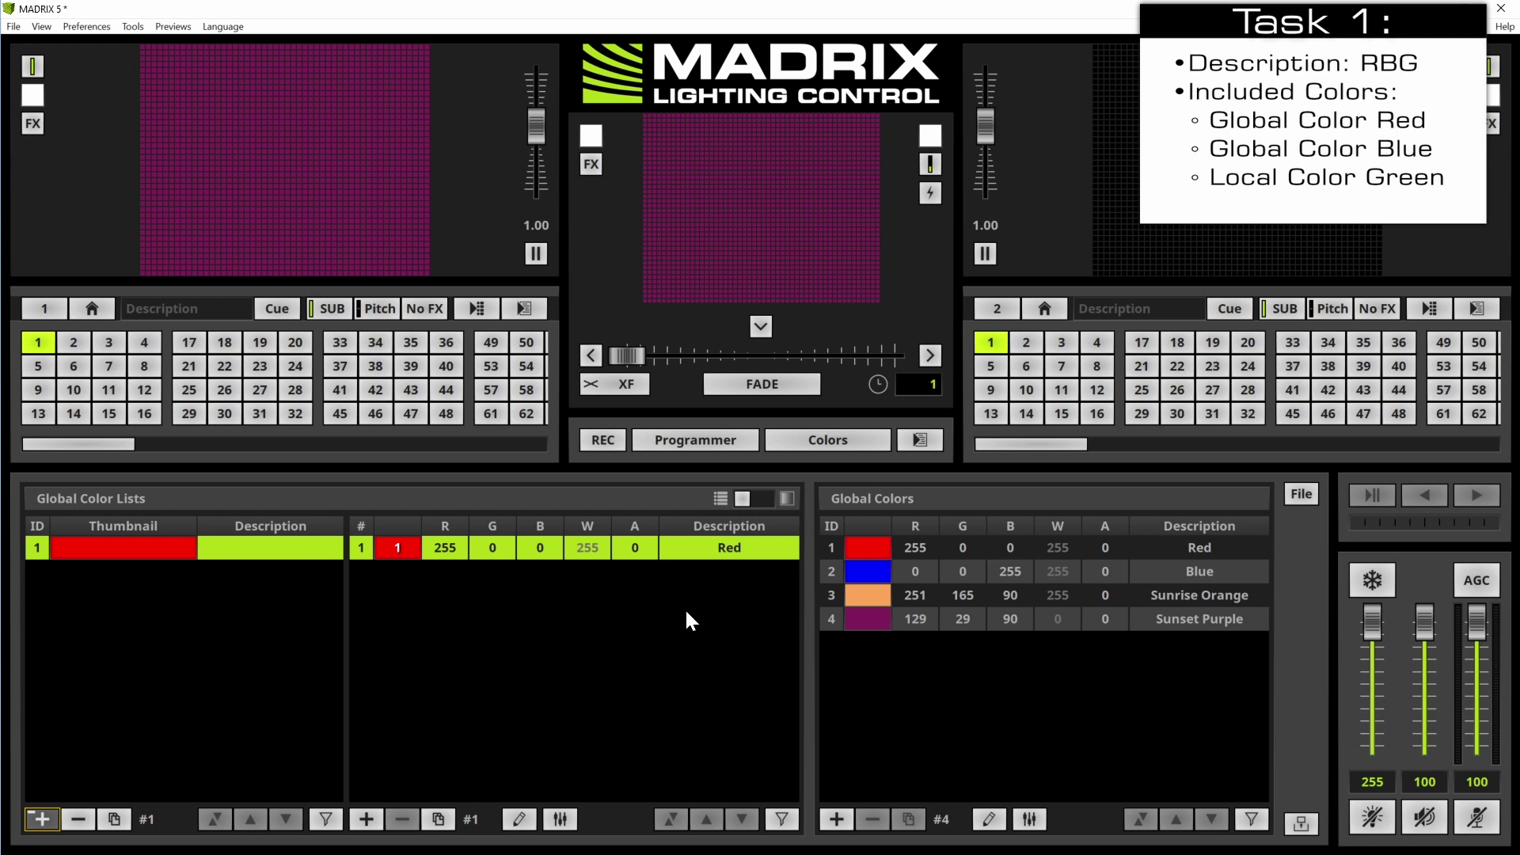
Step: Drag the global color Blue into color list 1 as its second entry
left_click(873, 571)
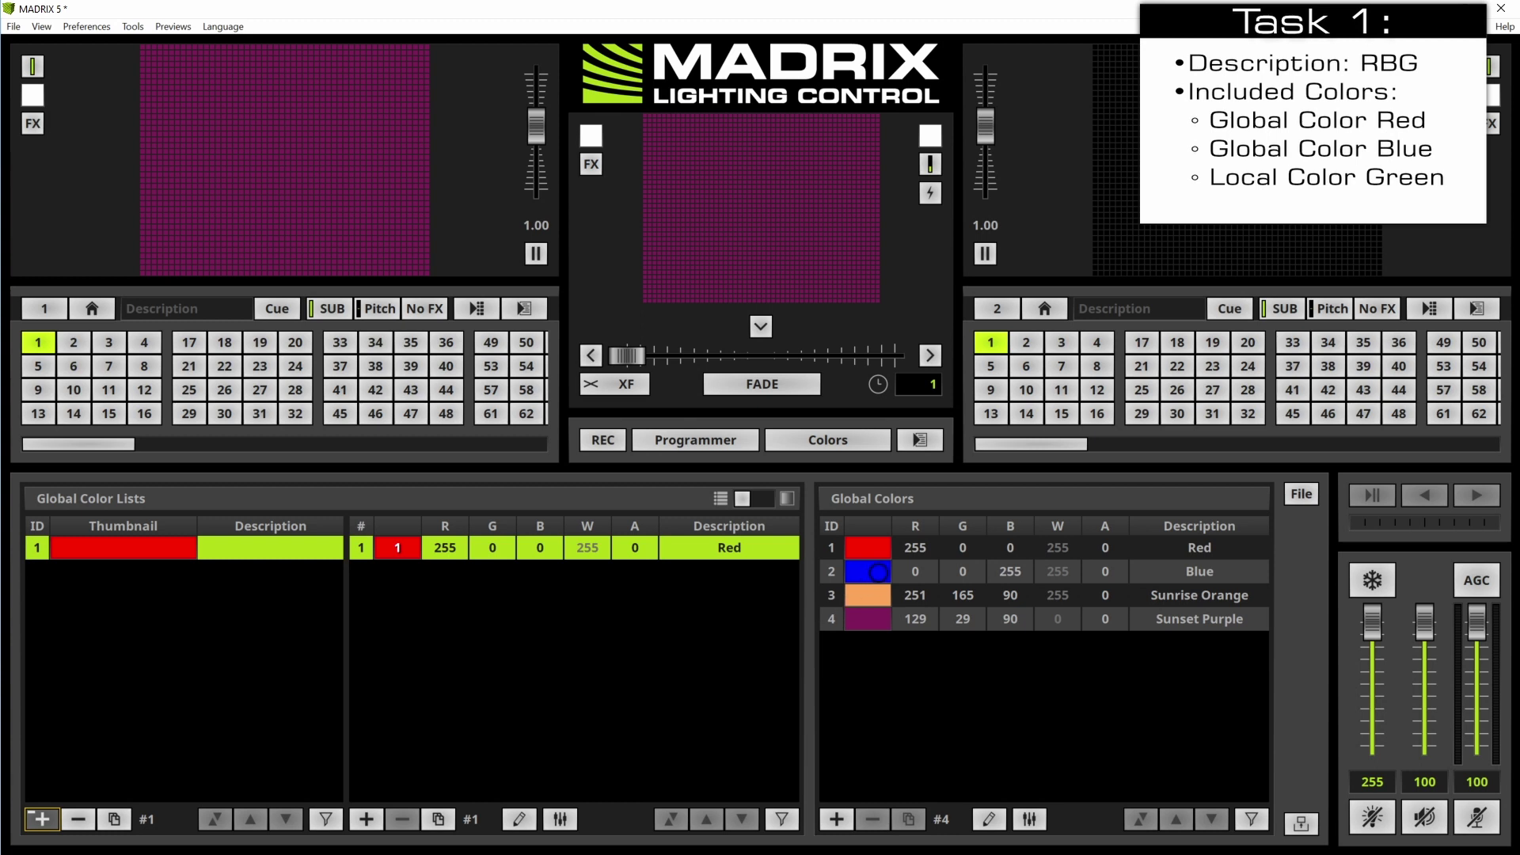
left_click(833, 572)
left_click_drag(832, 571, 732, 606)
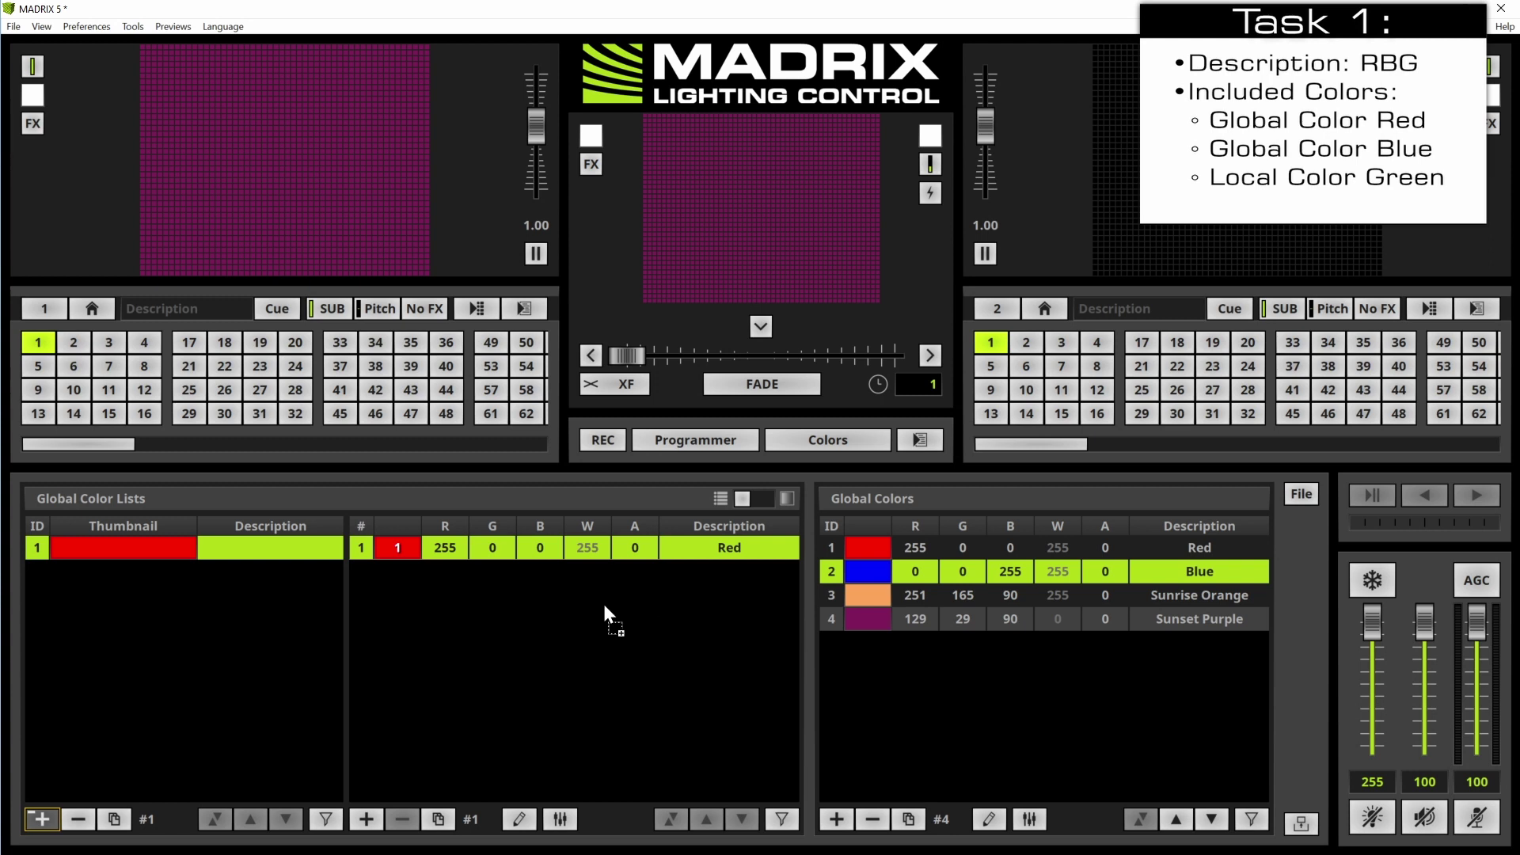
left_click_drag(604, 605, 604, 604)
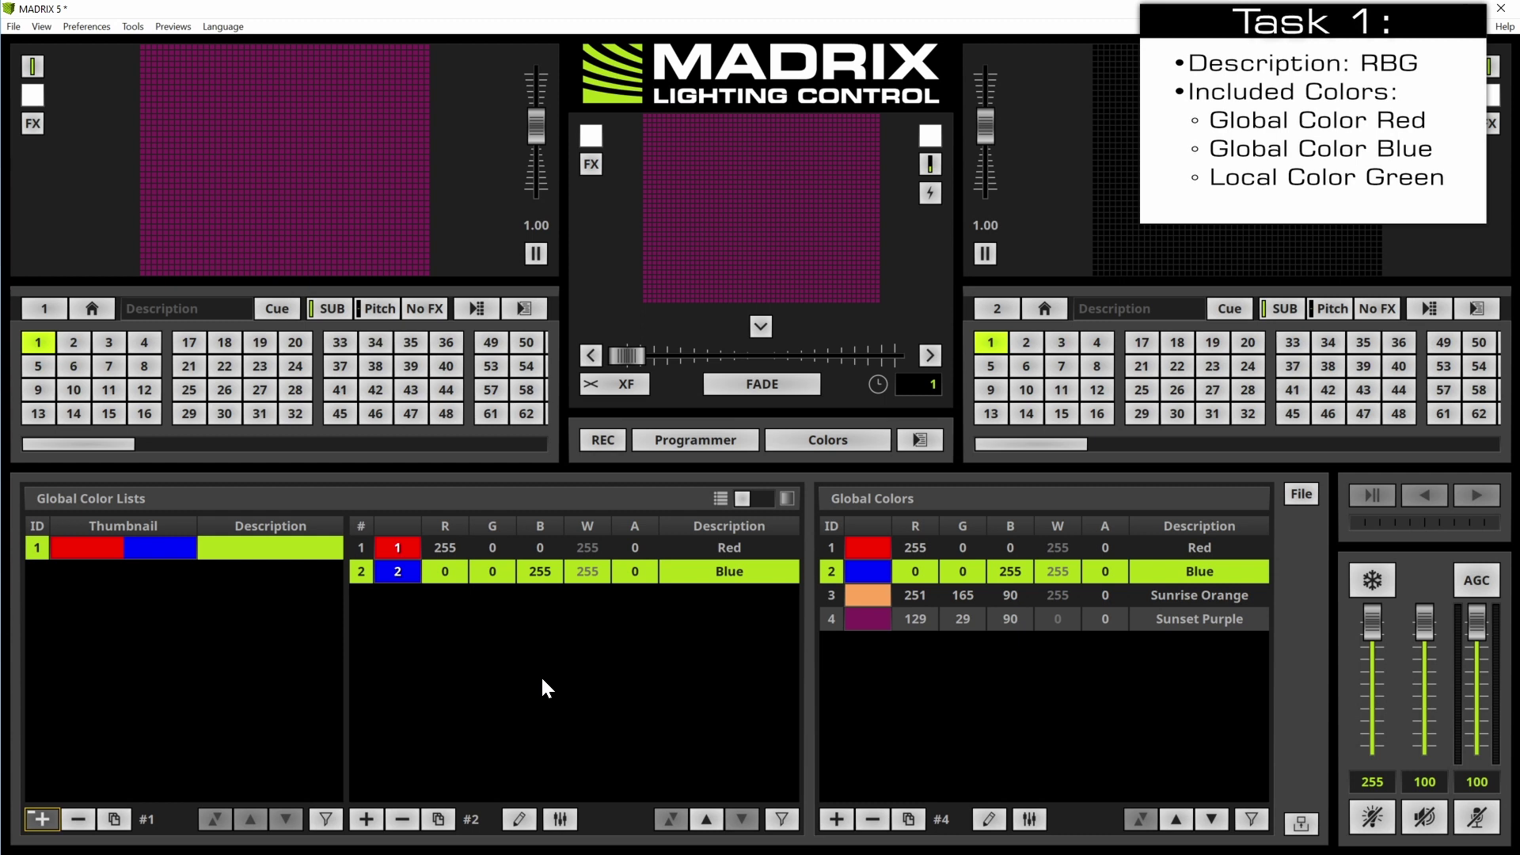
Step: Add a third entry to color list 1 colored pure green (0, 255, 0)
left_click(363, 819)
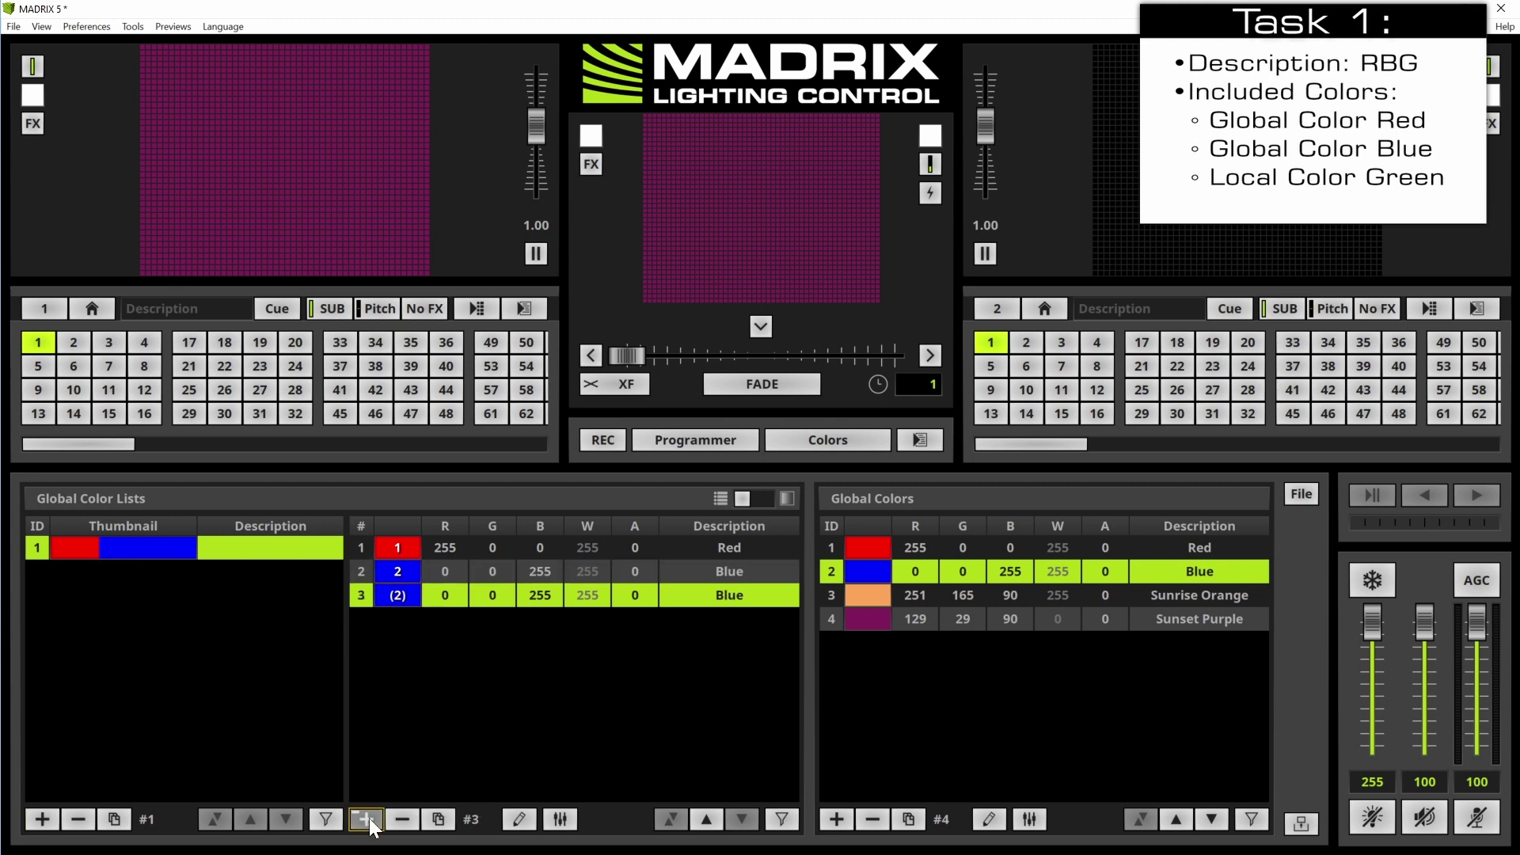
left_click(398, 594)
left_click(644, 605)
left_click(583, 610)
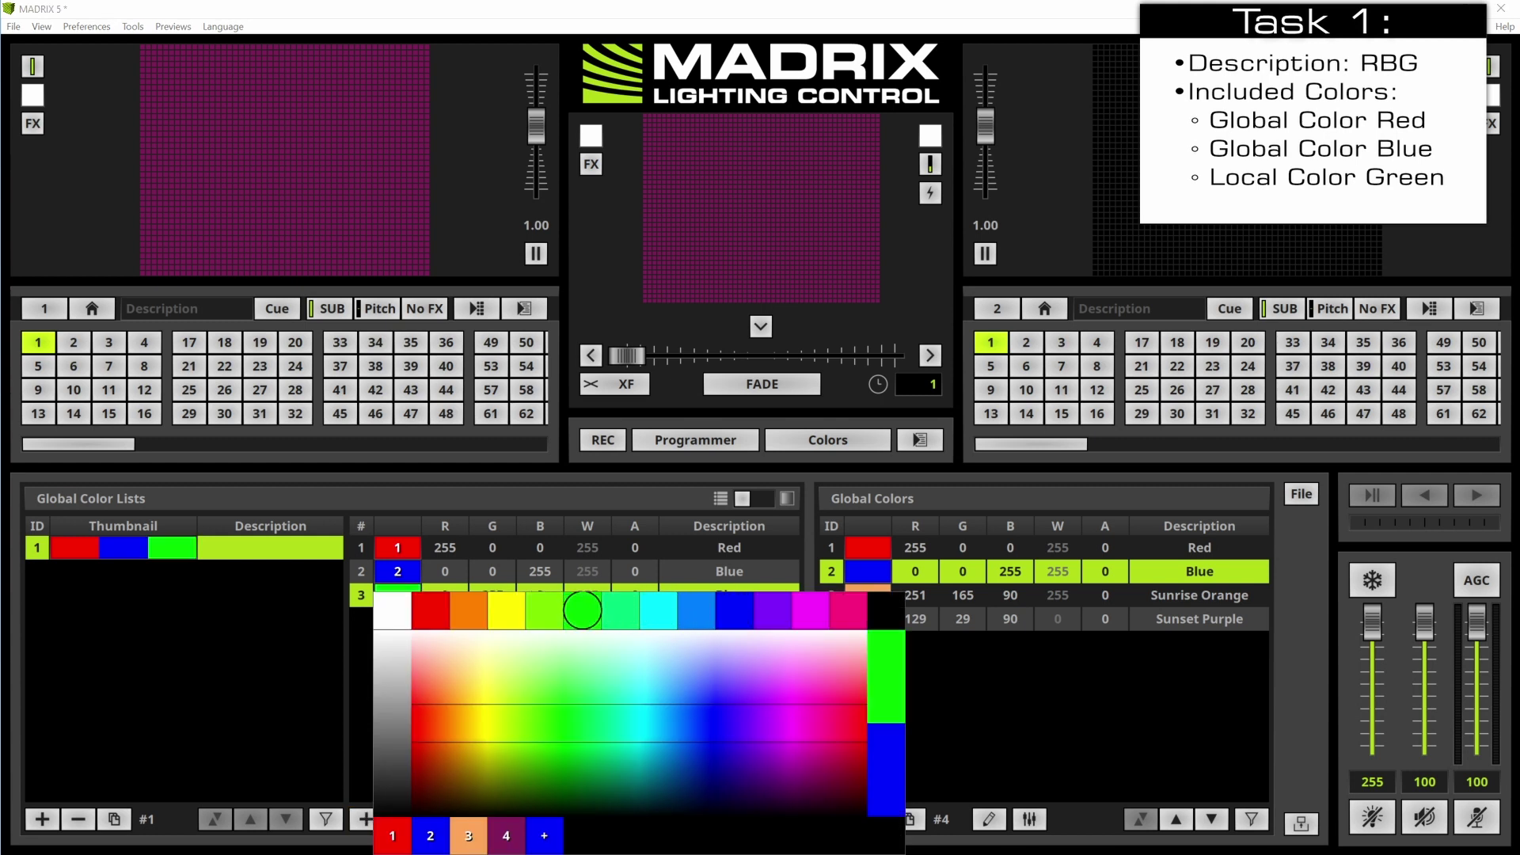
key("Return")
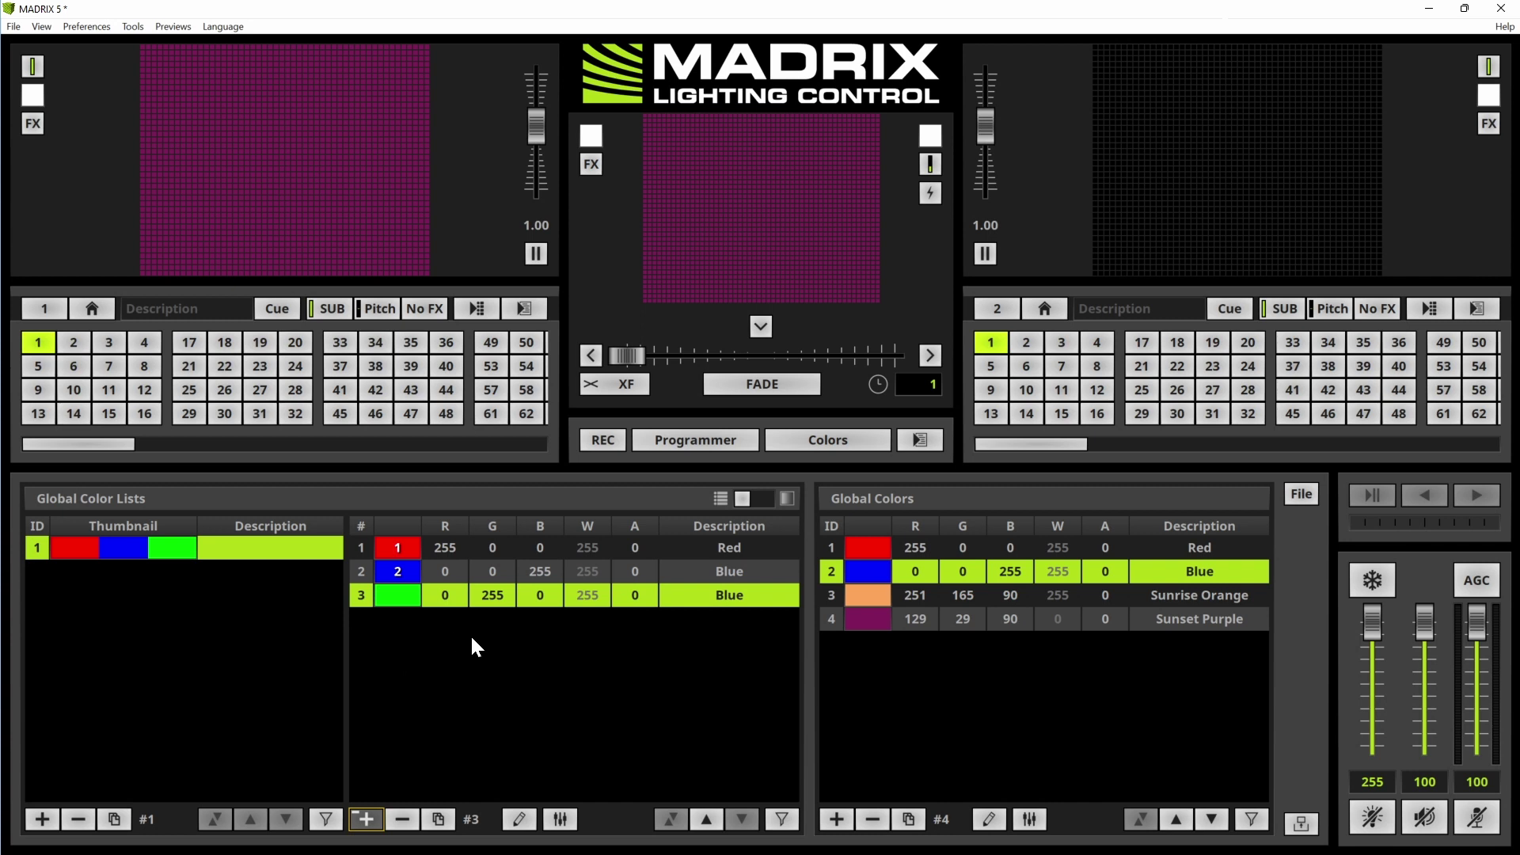
Step: Give the third entry the description 'Green'
double_click(734, 598)
type("Green")
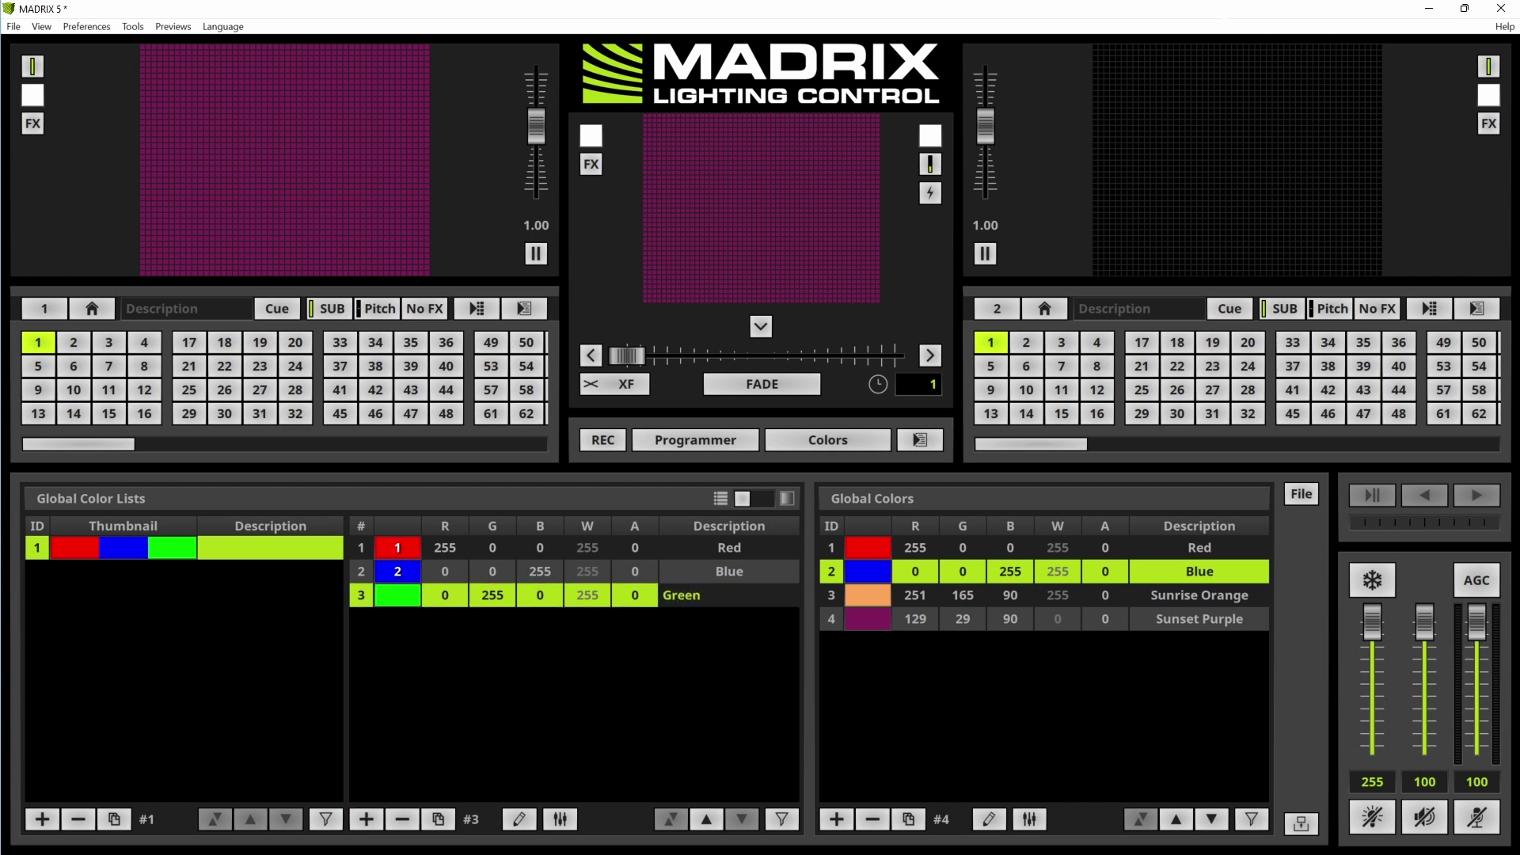
key("Return")
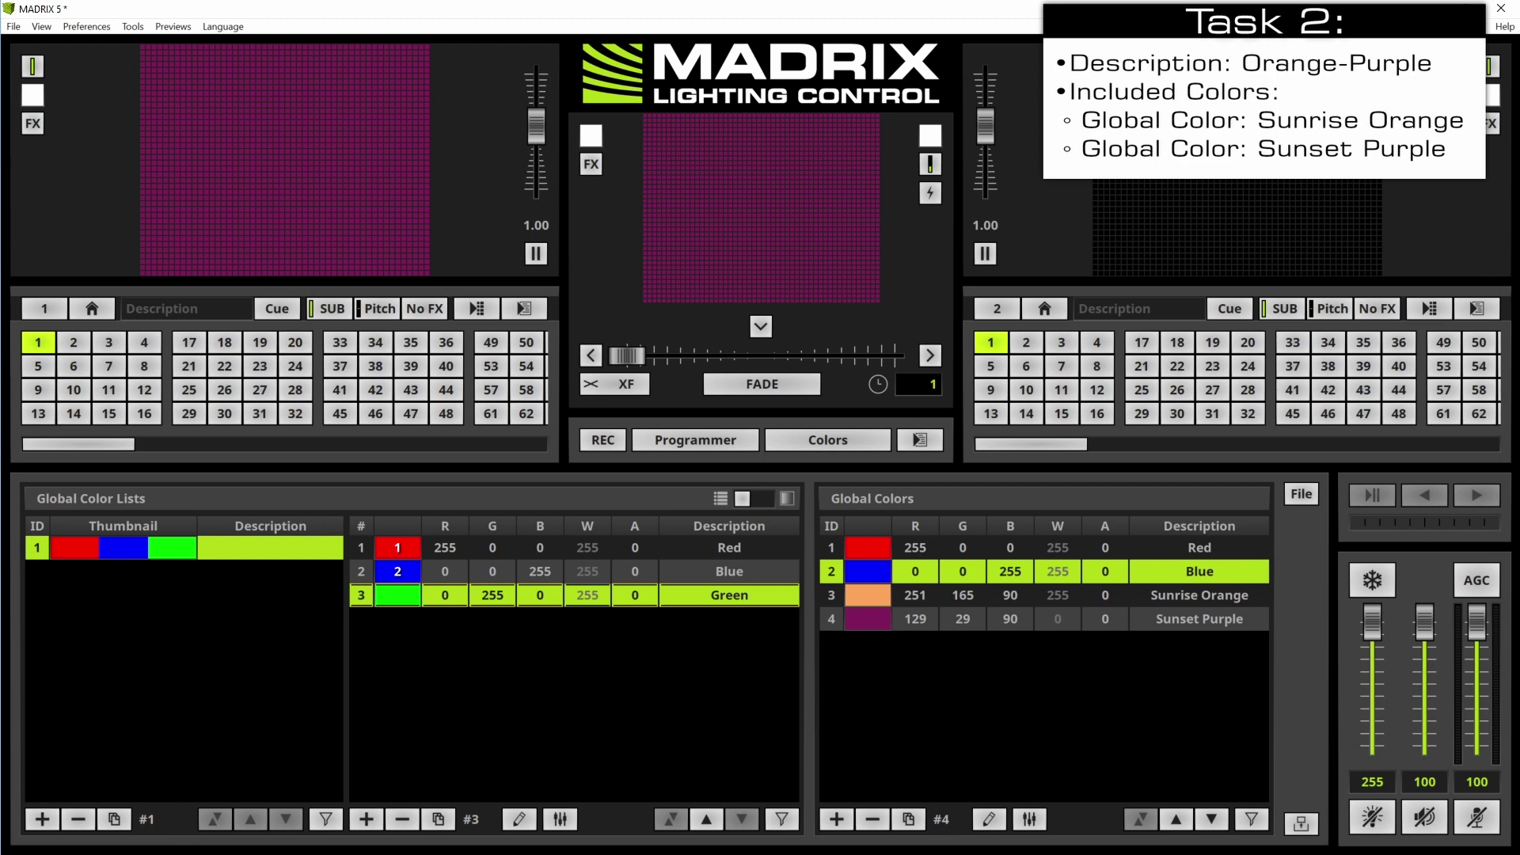
Step: Create color list 2 as a gradient from Sunrise Orange to Sunset Purple, removing the white marker
left_click(45, 819)
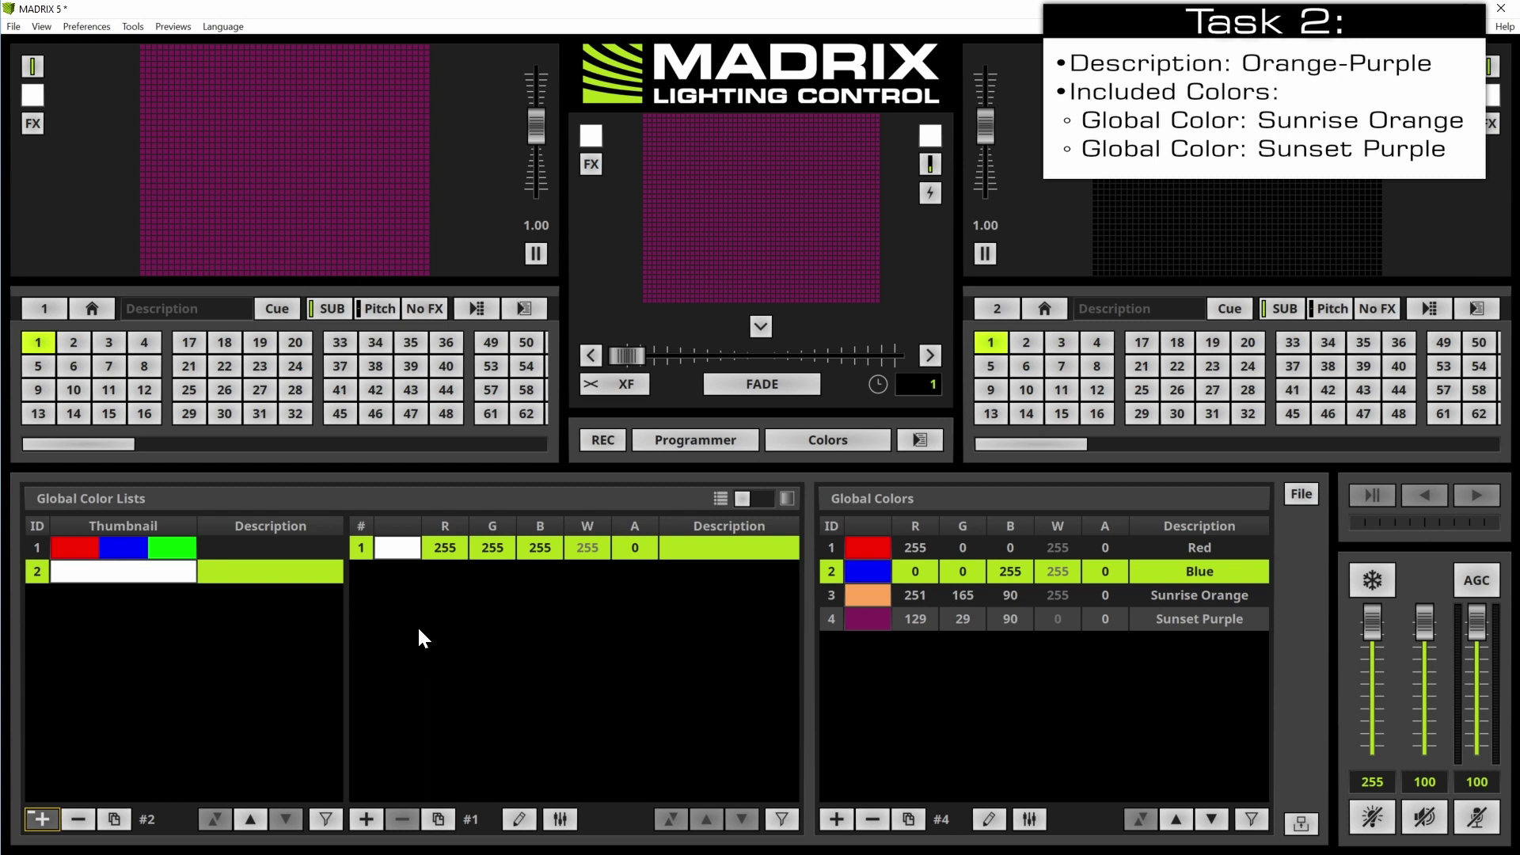
left_click(759, 497)
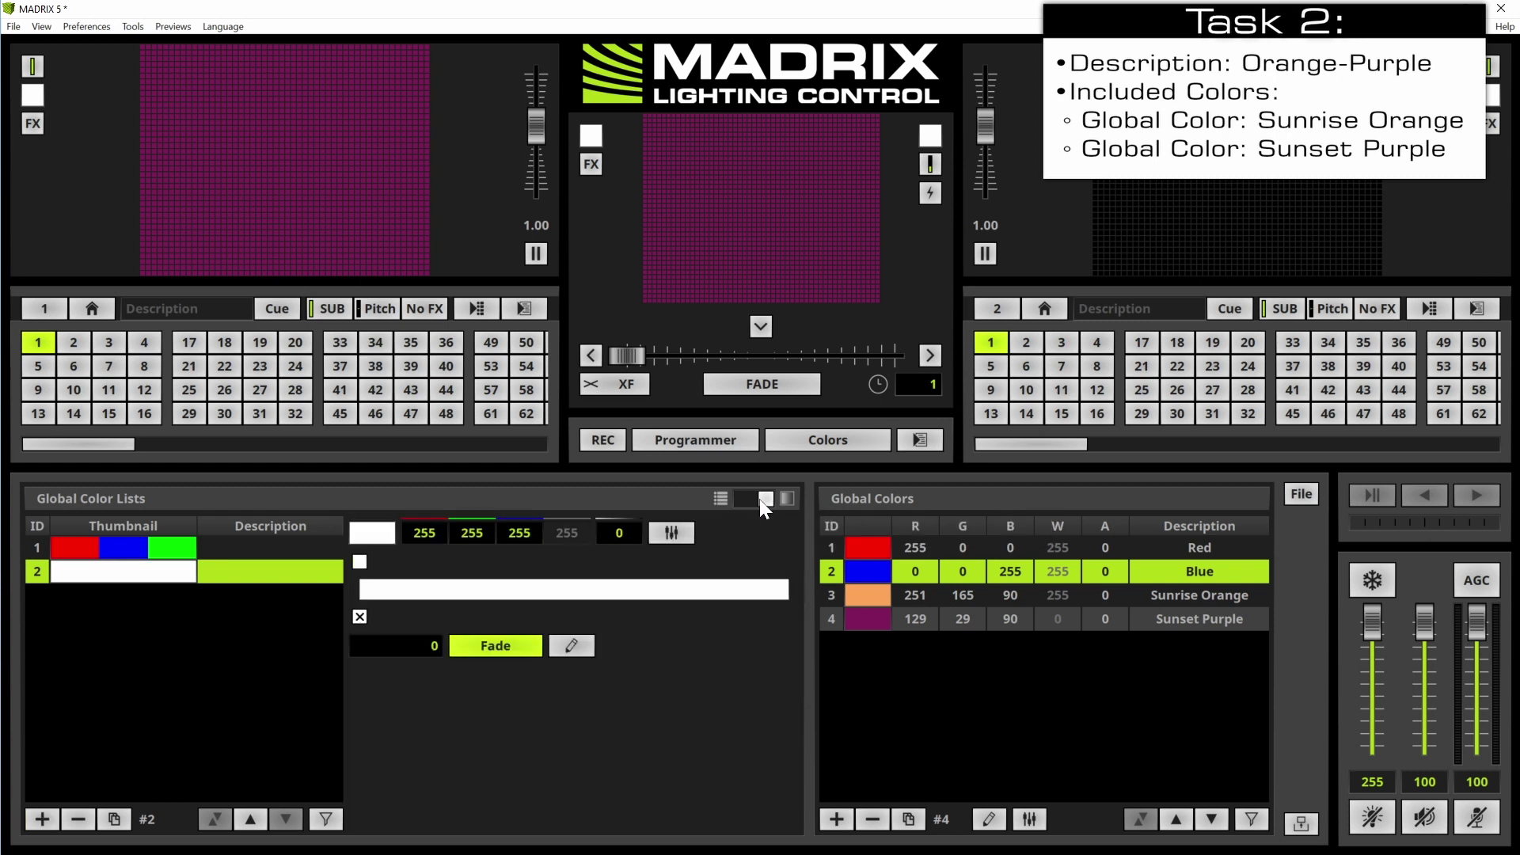
left_click(829, 598)
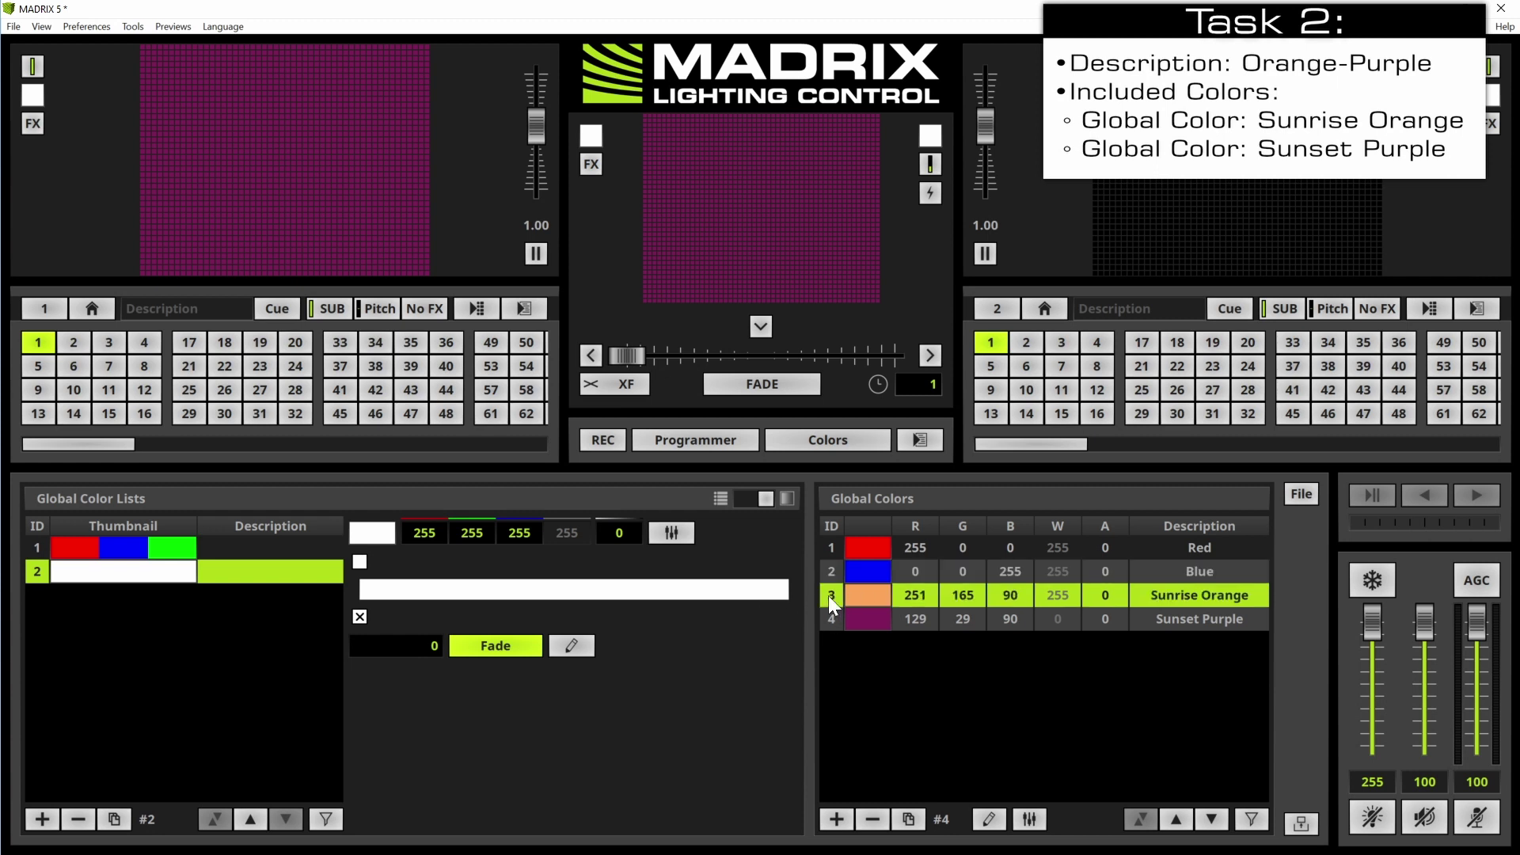
mouse_move(828, 595)
left_mouse_down()
mouse_move(641, 595)
mouse_move(365, 541)
mouse_move(390, 596)
mouse_move(363, 570)
mouse_move(372, 612)
left_mouse_up()
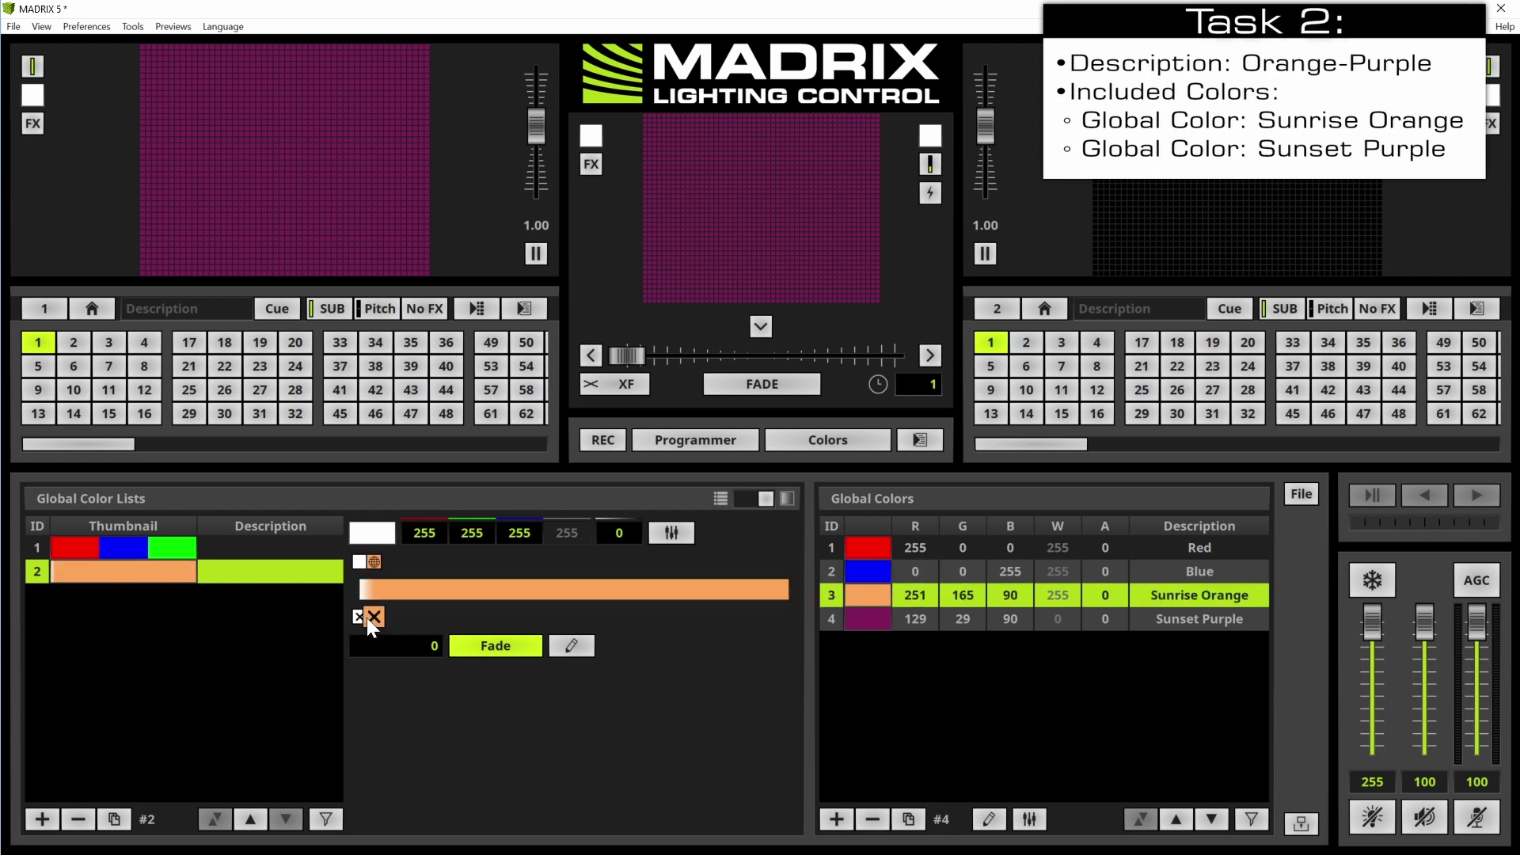
left_click(361, 616)
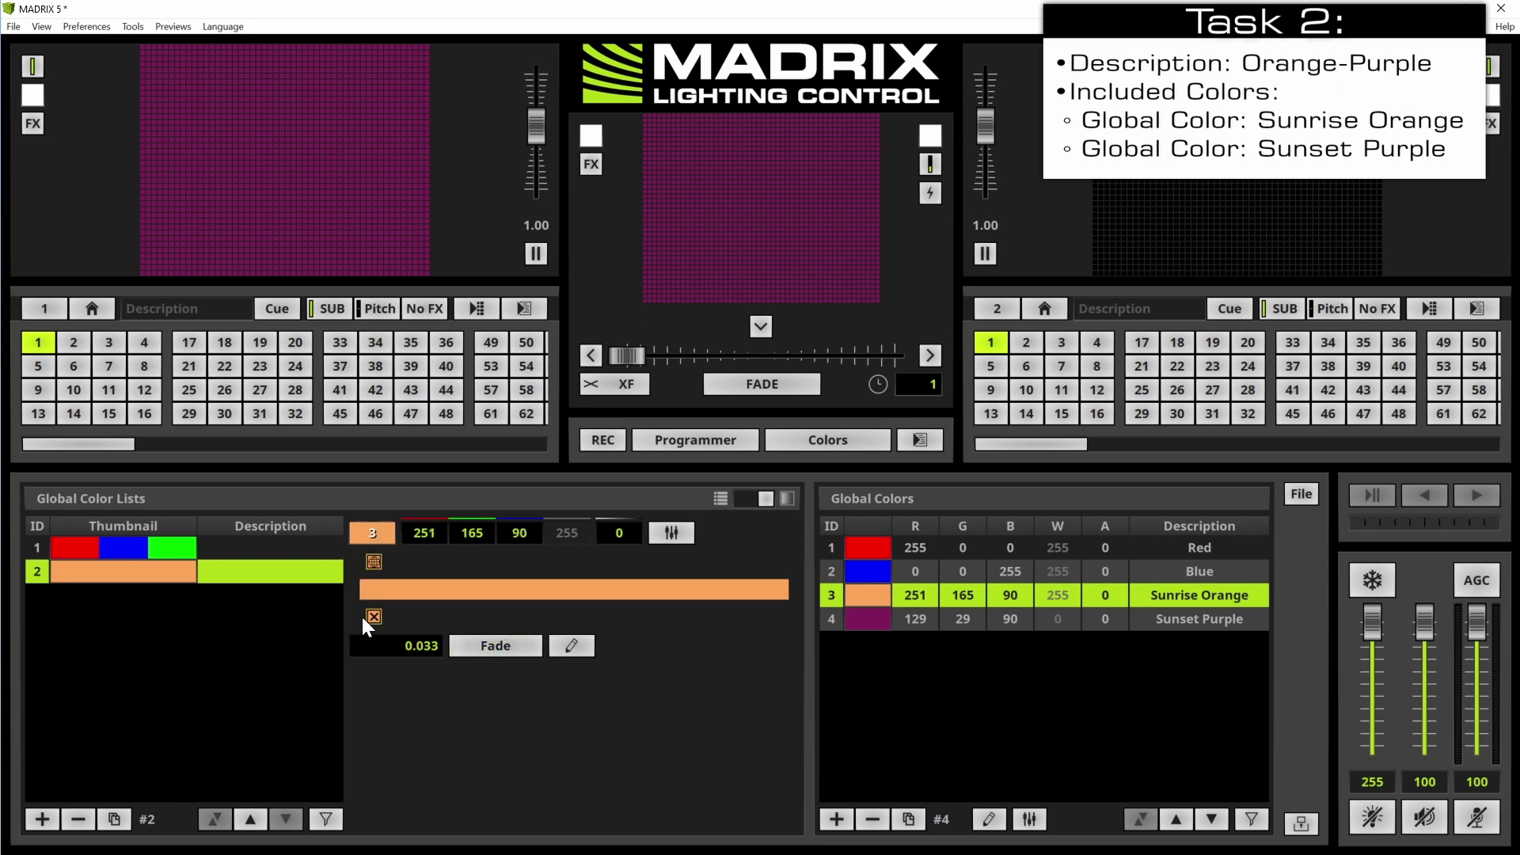
left_click(828, 621)
left_click_drag(787, 596, 787, 615)
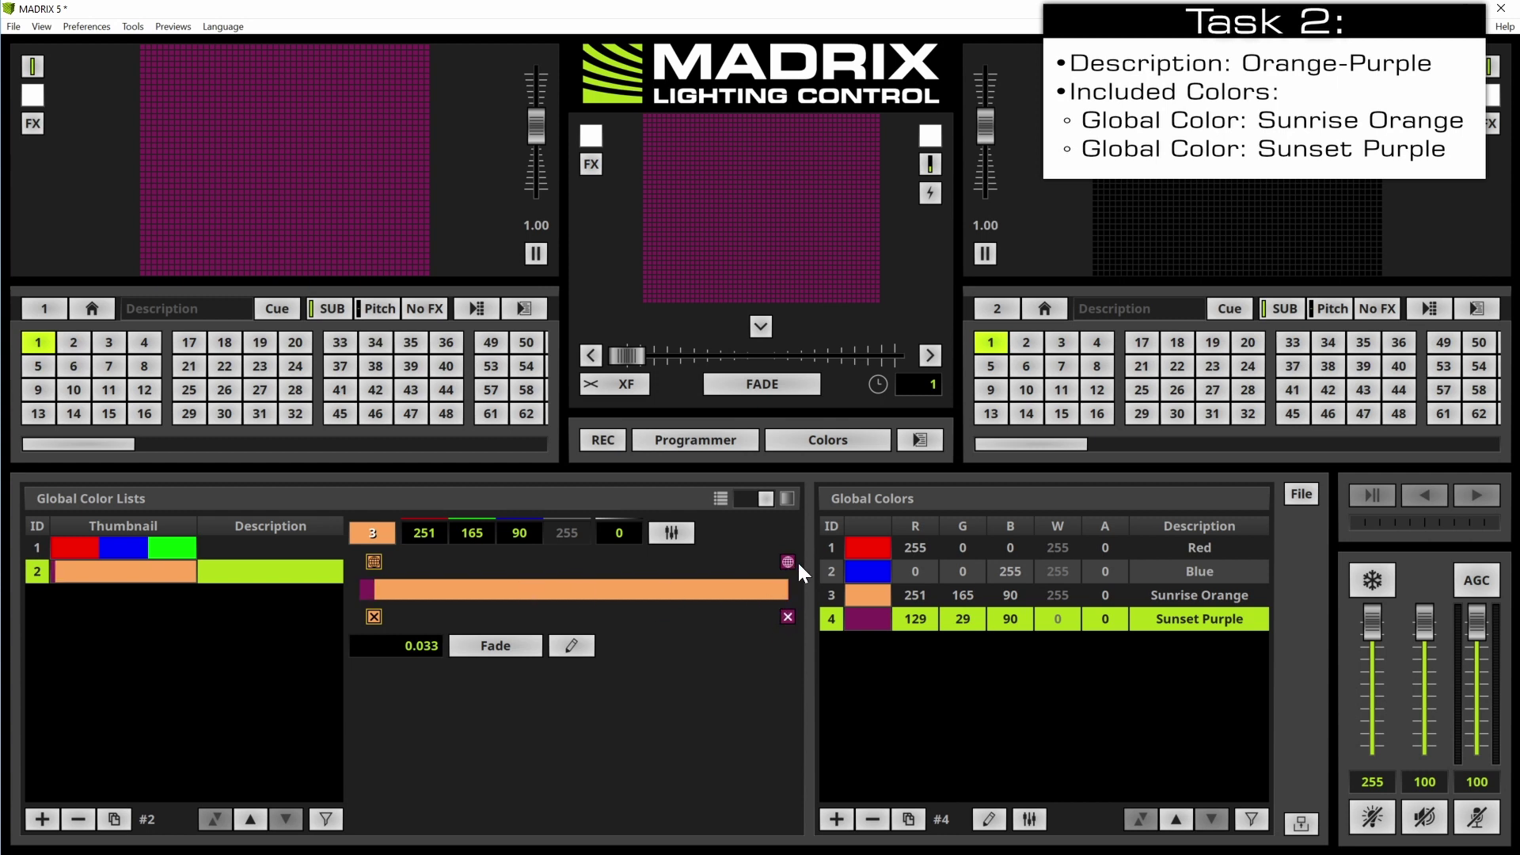
Step: Apply Uniform Distances and then Fade All to the orange-purple gradient
left_click(569, 649)
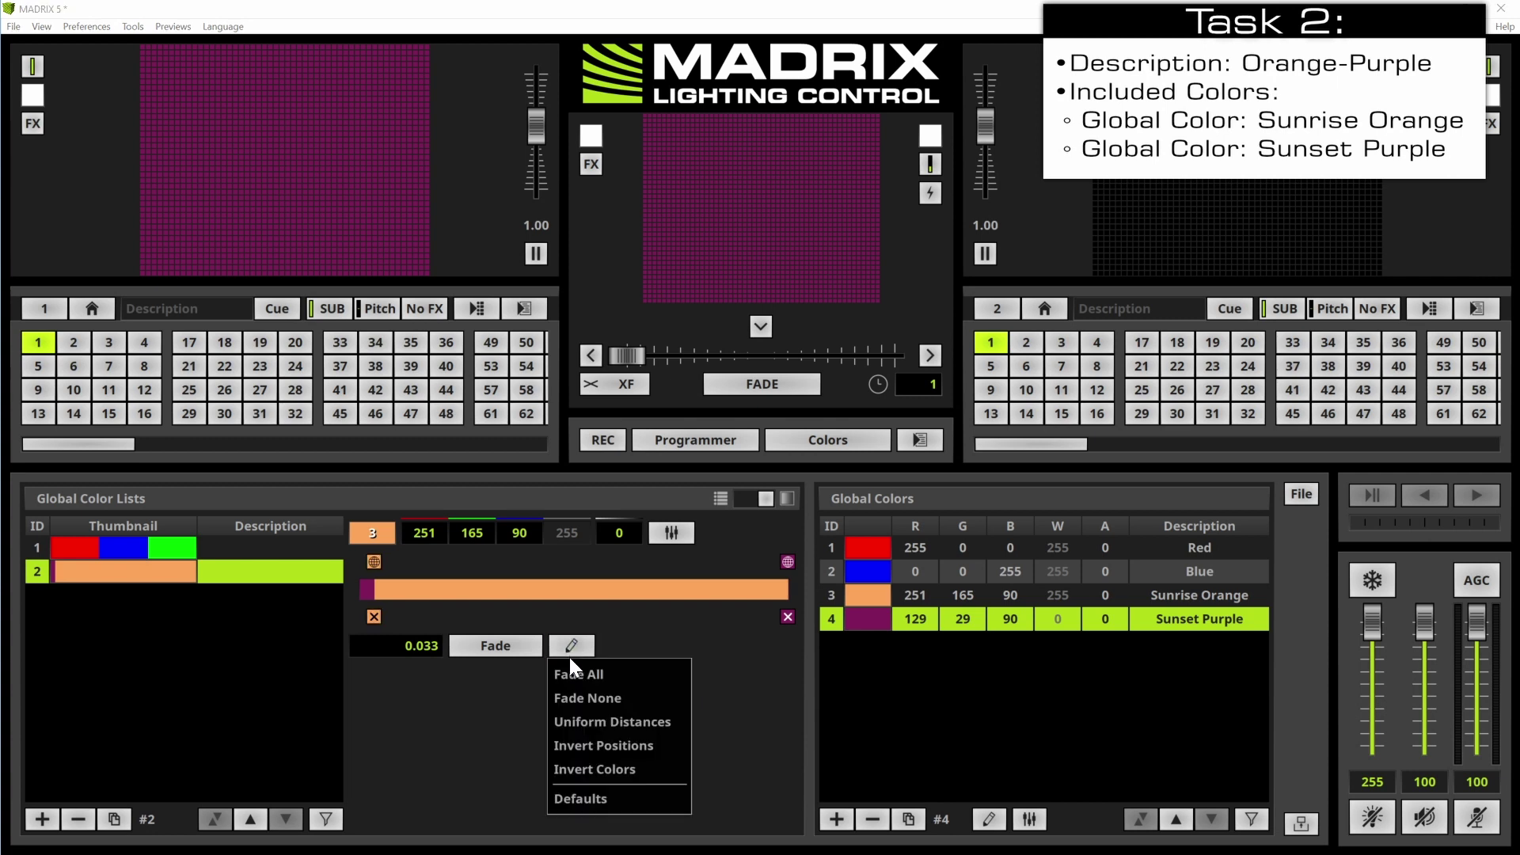
left_click(573, 724)
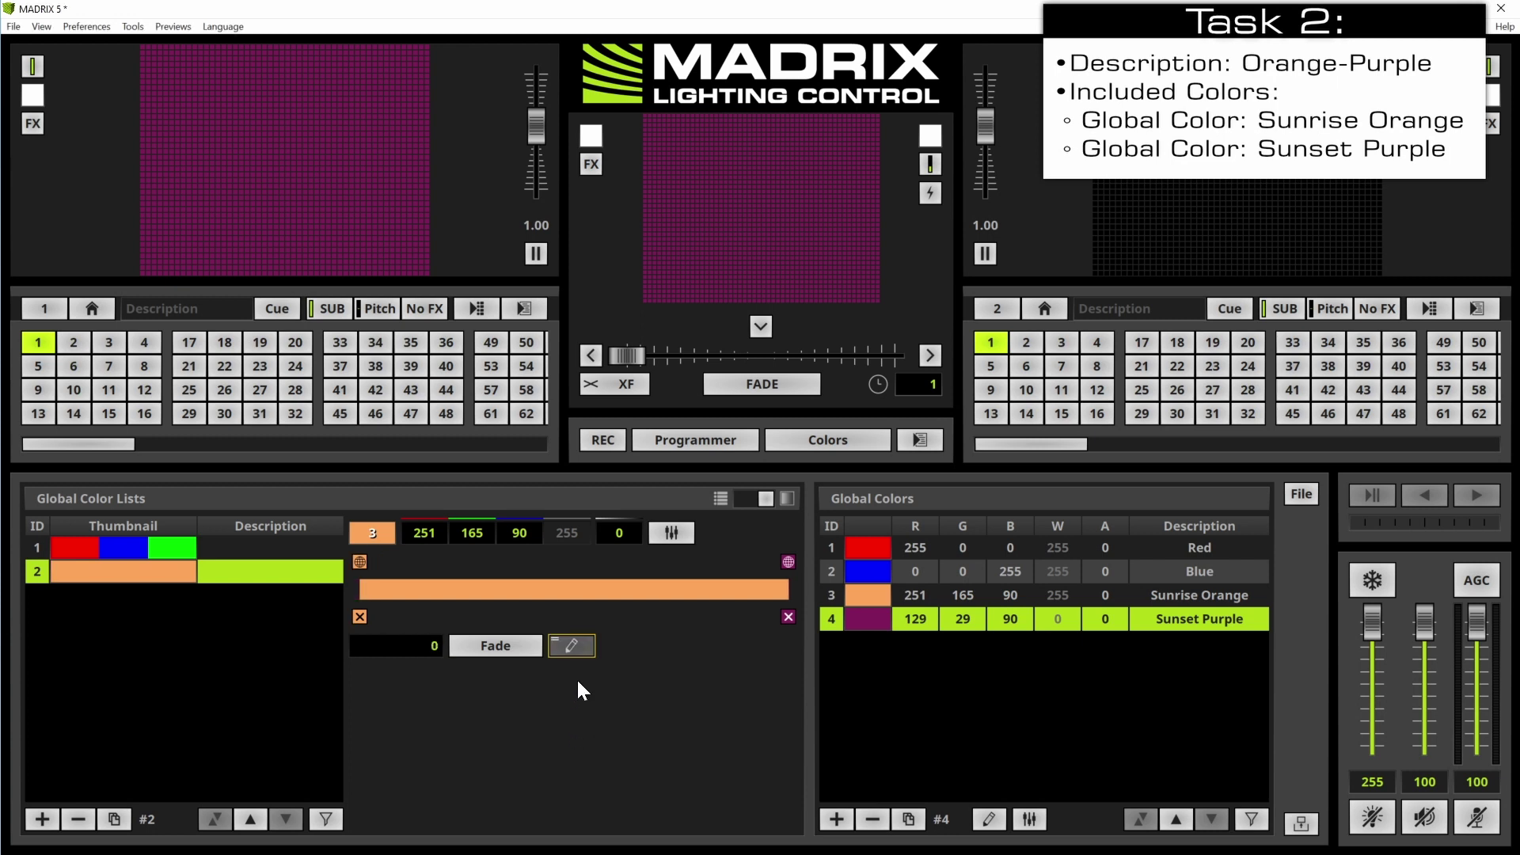
left_click(577, 654)
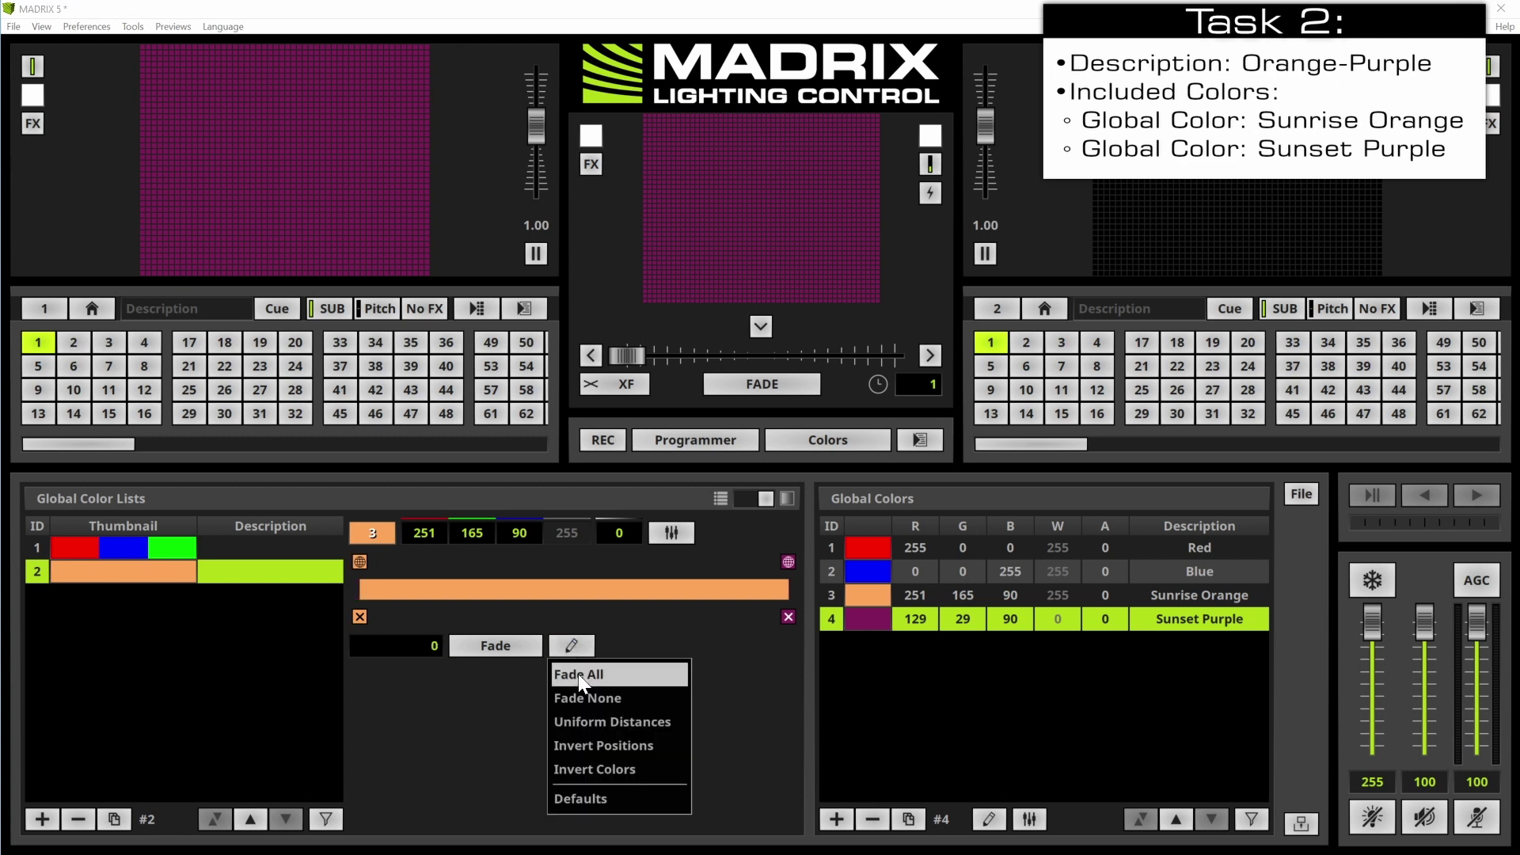
left_click(579, 673)
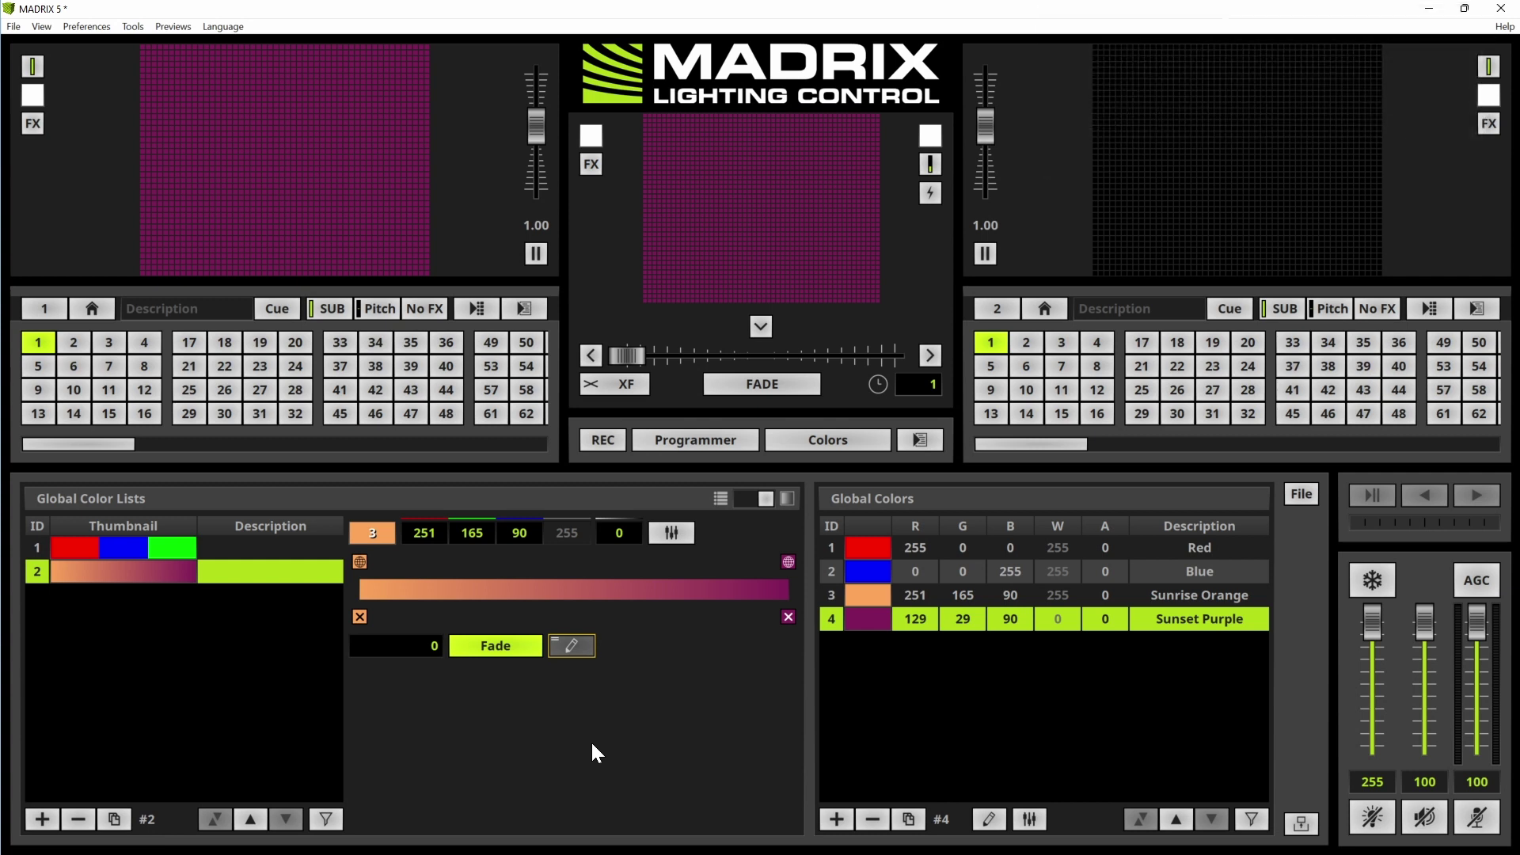
Step: Set color list 1's description to 'RBG'
left_click(305, 626)
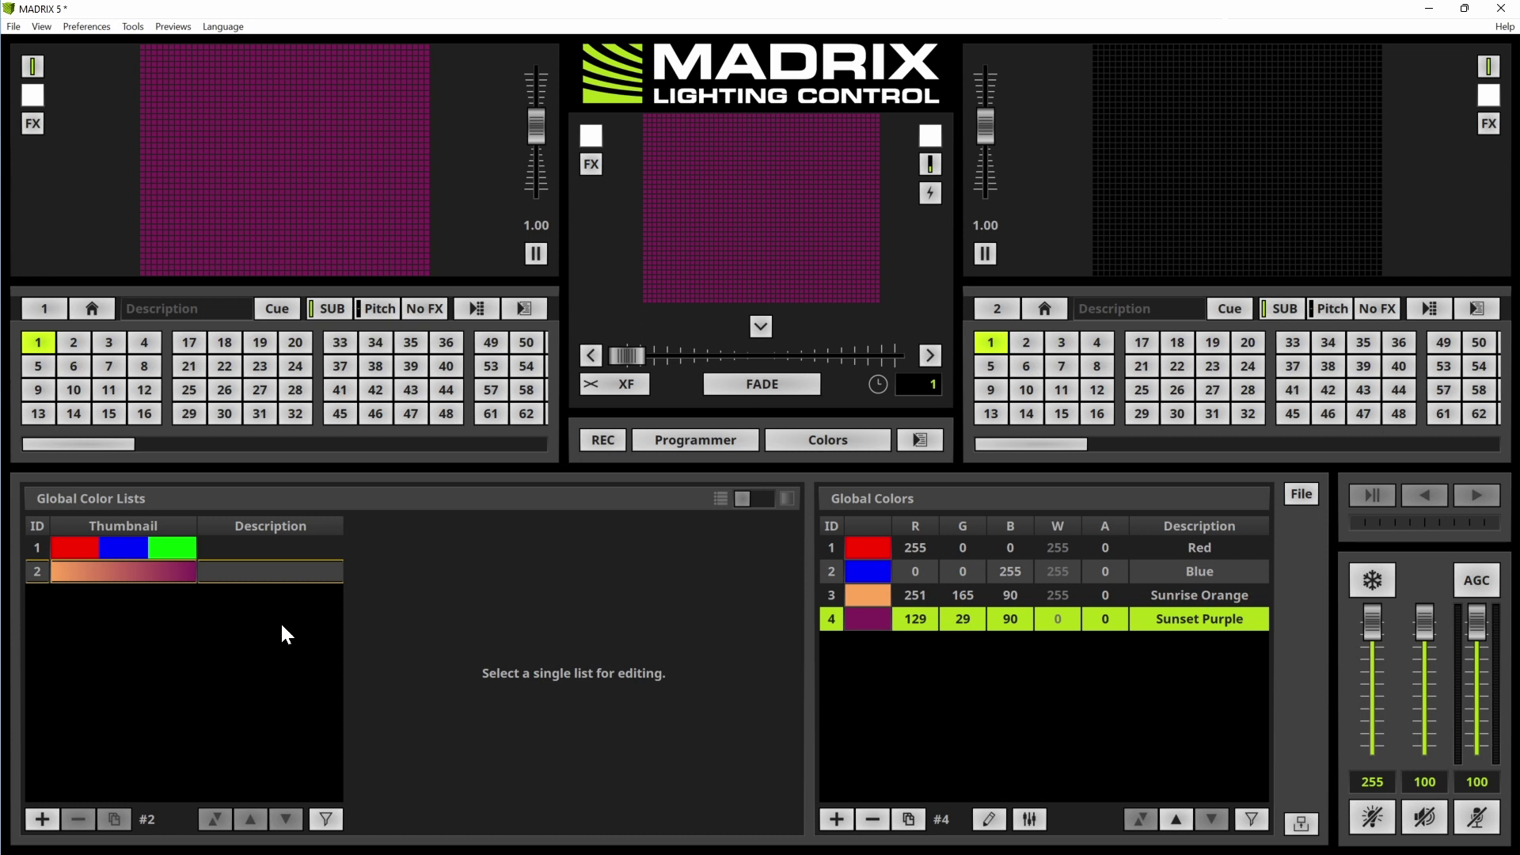
left_click(237, 554)
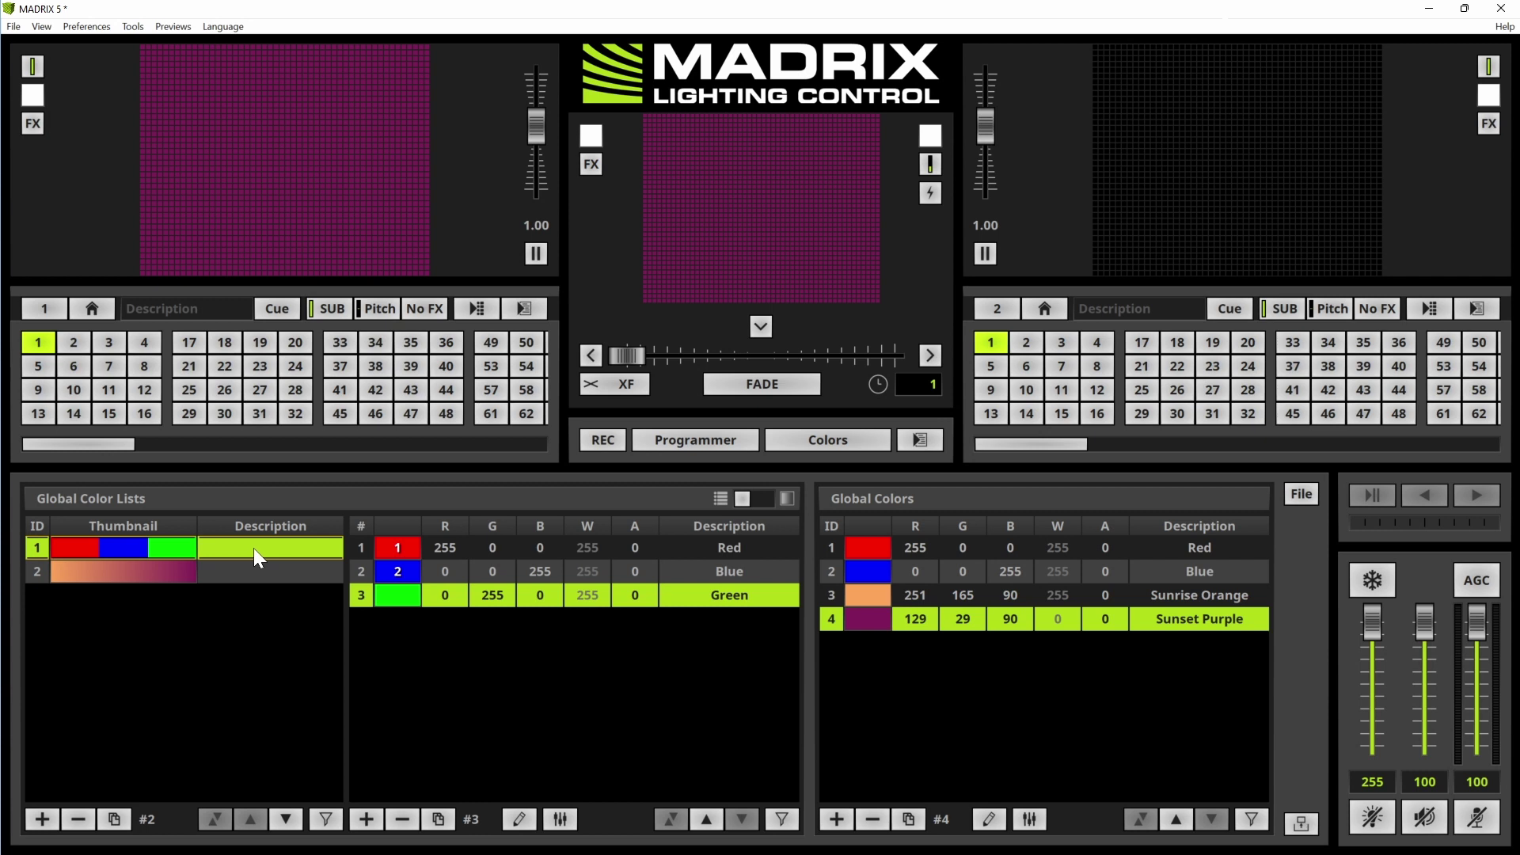
left_click(253, 548)
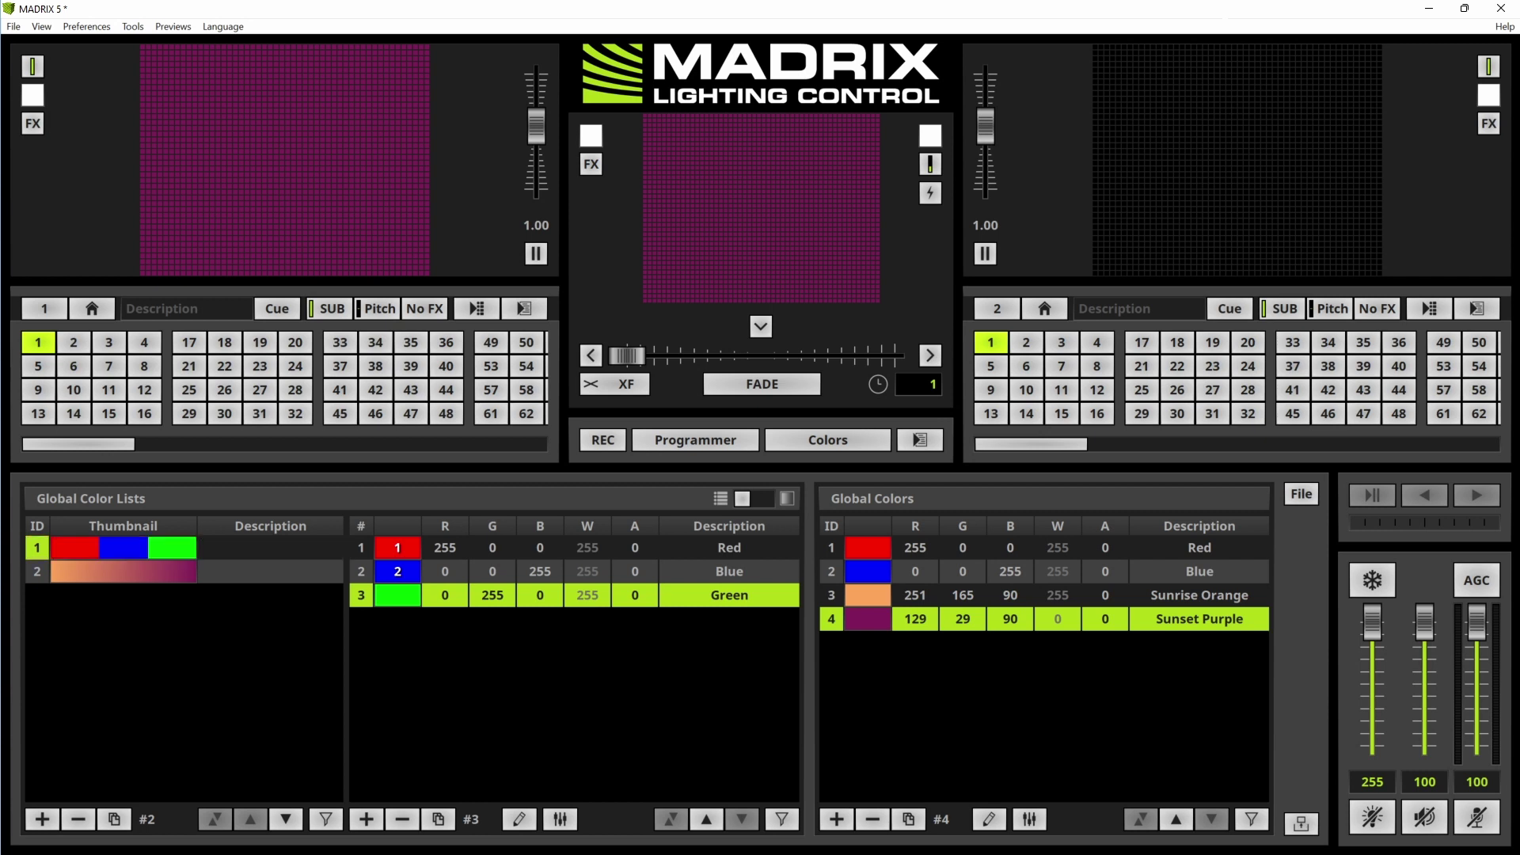
type("RBG")
Step: Start entering 'Orange-' as the gradient list's description
left_click(222, 577)
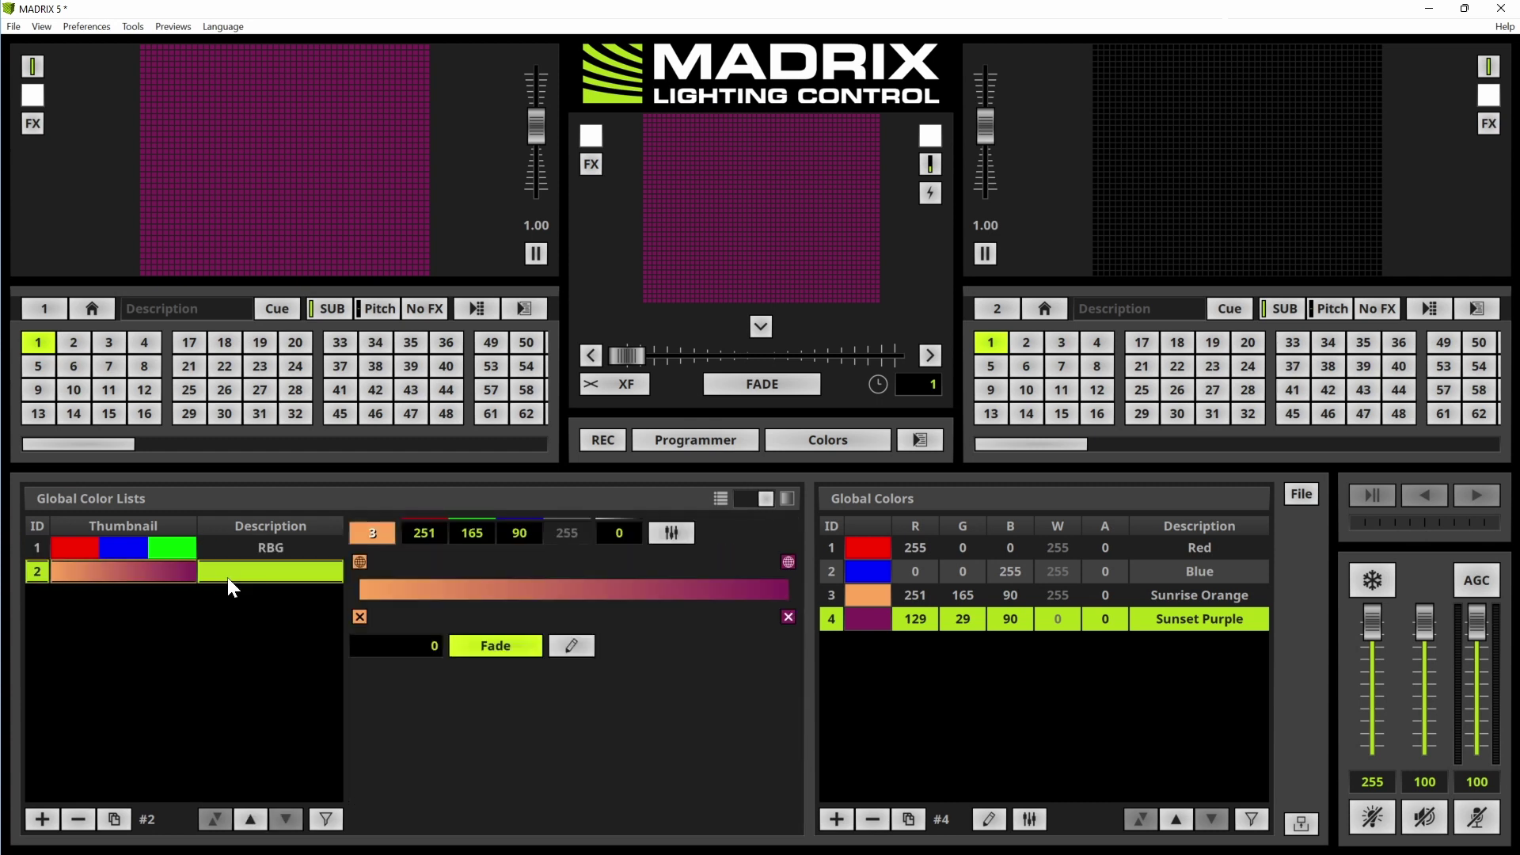
left_click(234, 575)
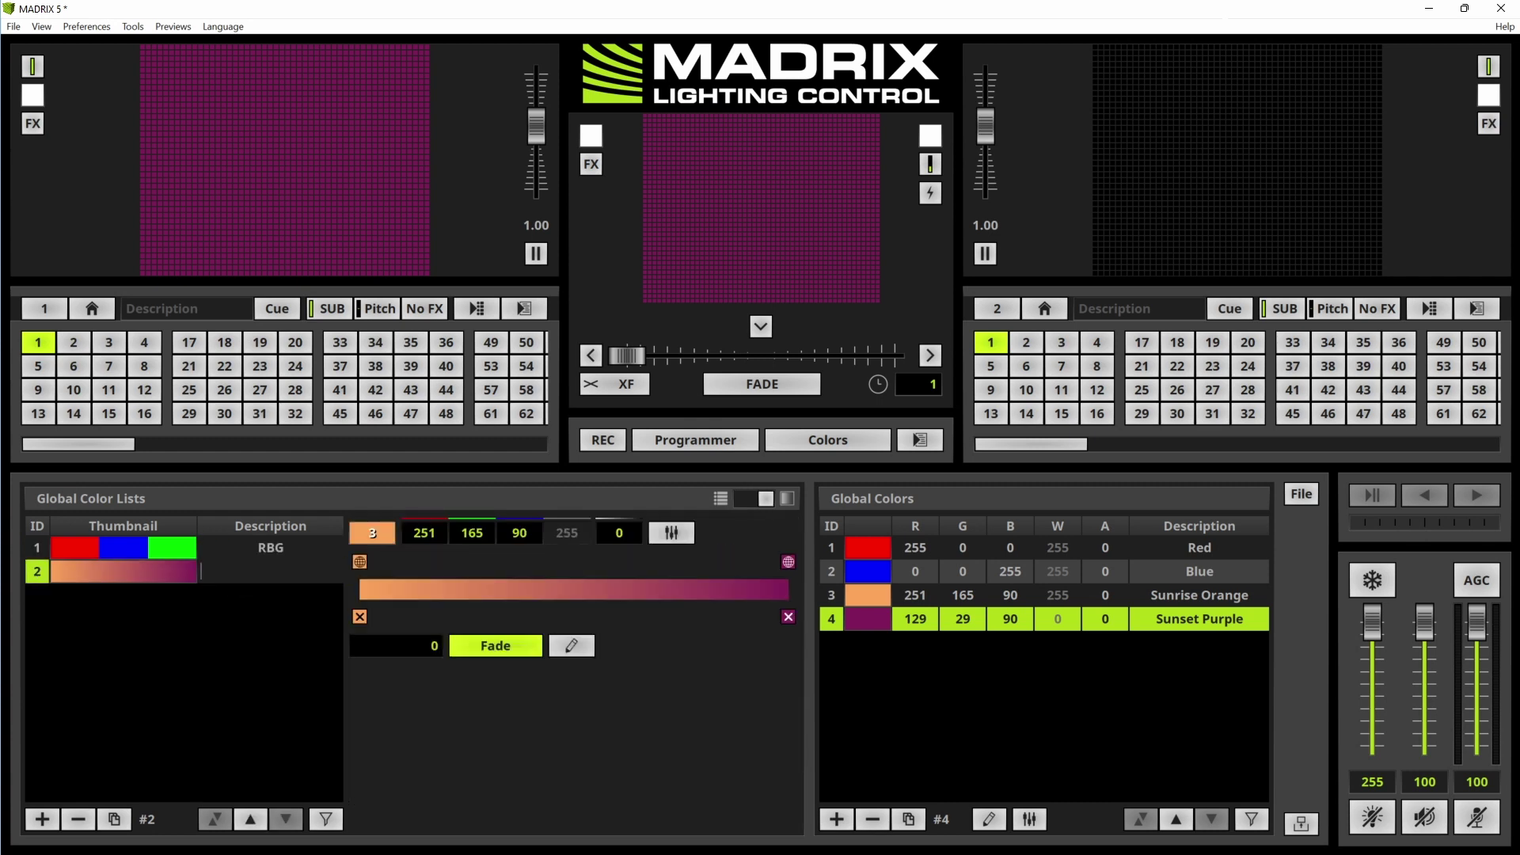
type("Orange")
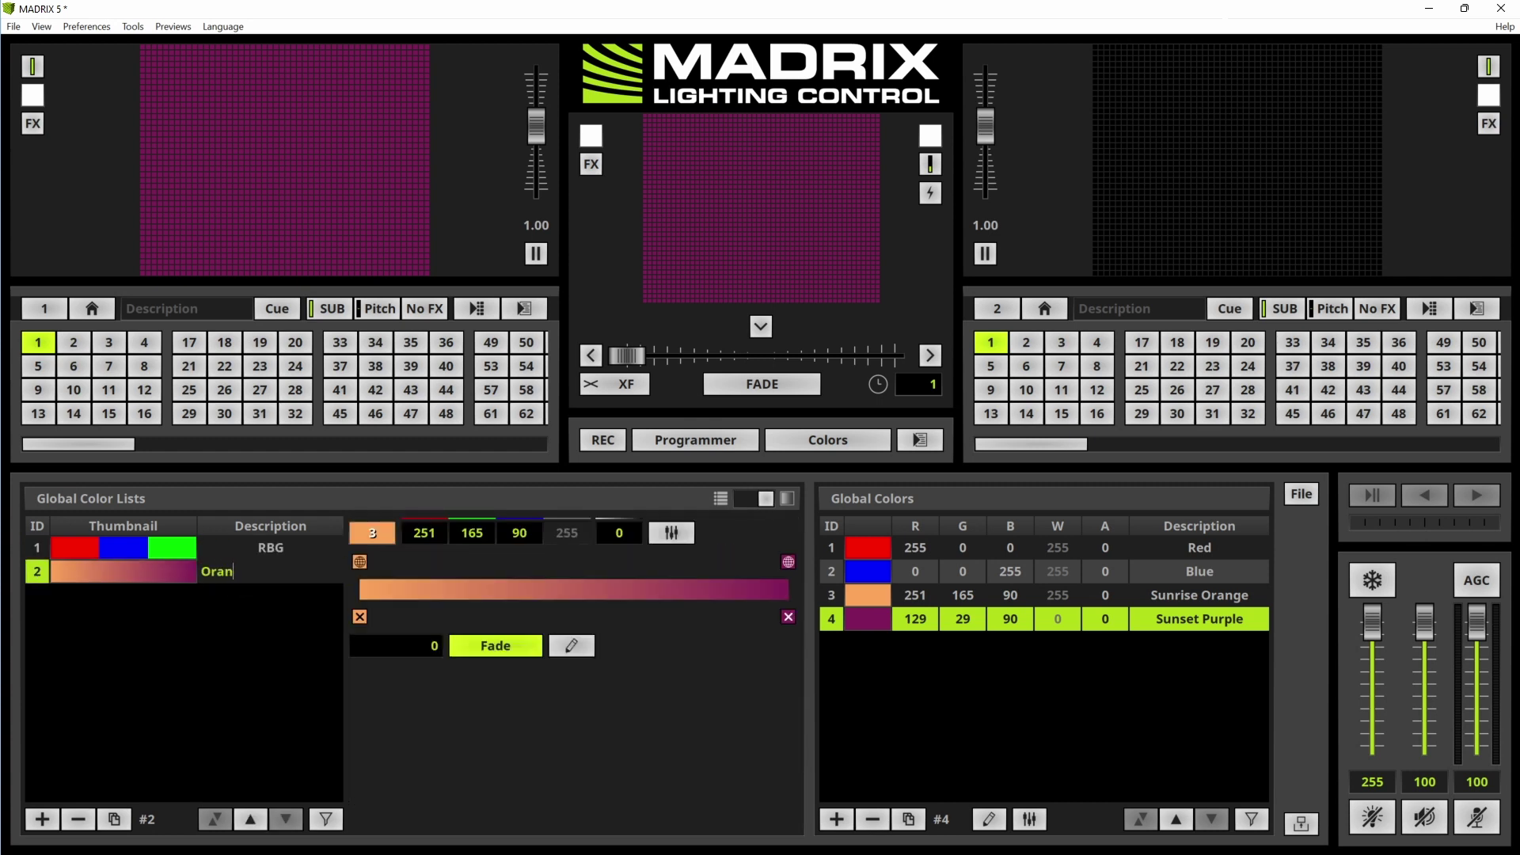